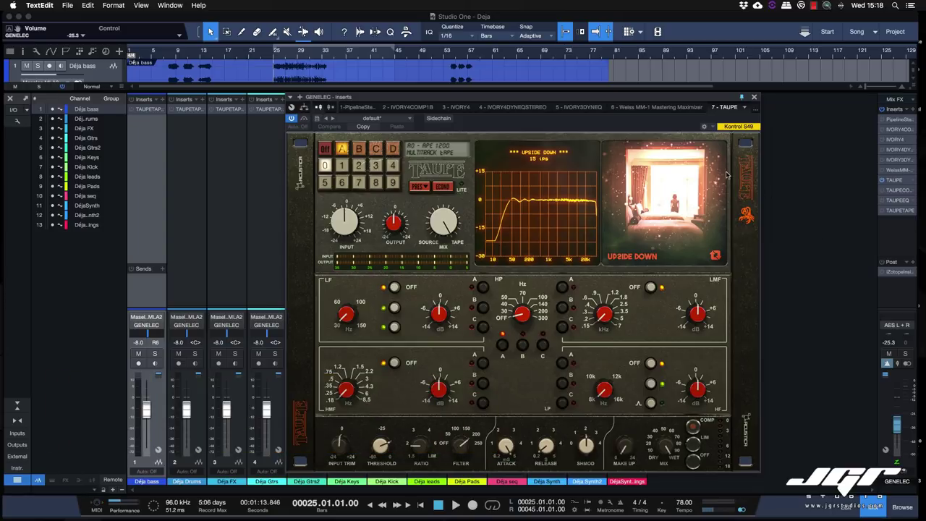
Open the TAUPECOMP, TAUPEEQ and TAUPETAPE inserts of the GENELEC output alongside the full TAUPE plug-in.
click(891, 191)
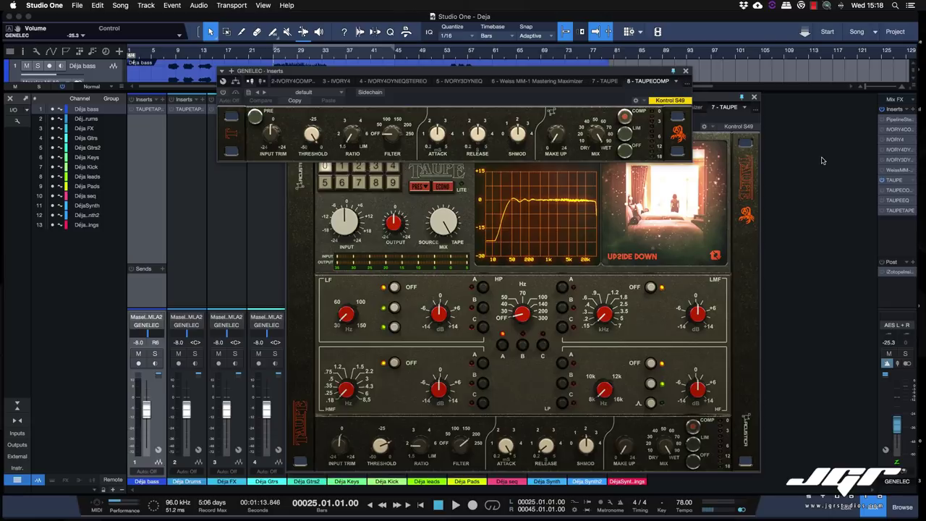
click(897, 200)
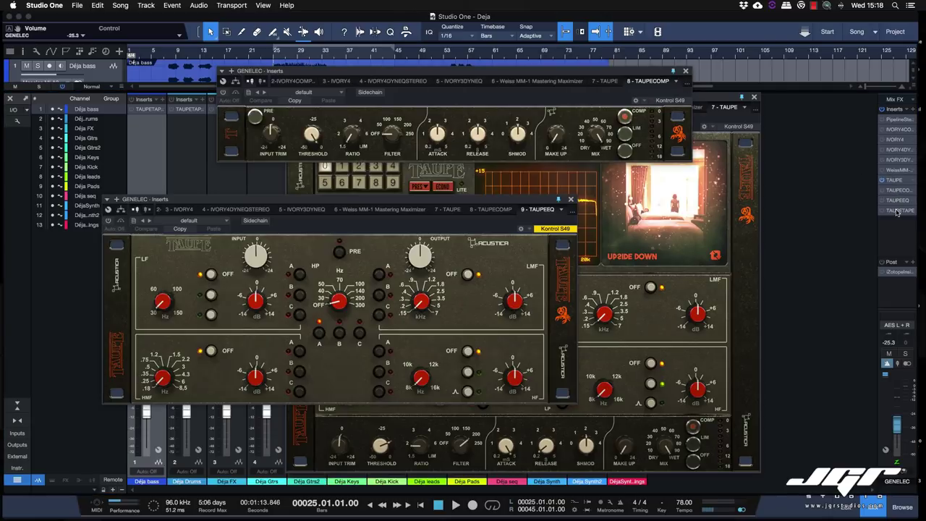
click(897, 211)
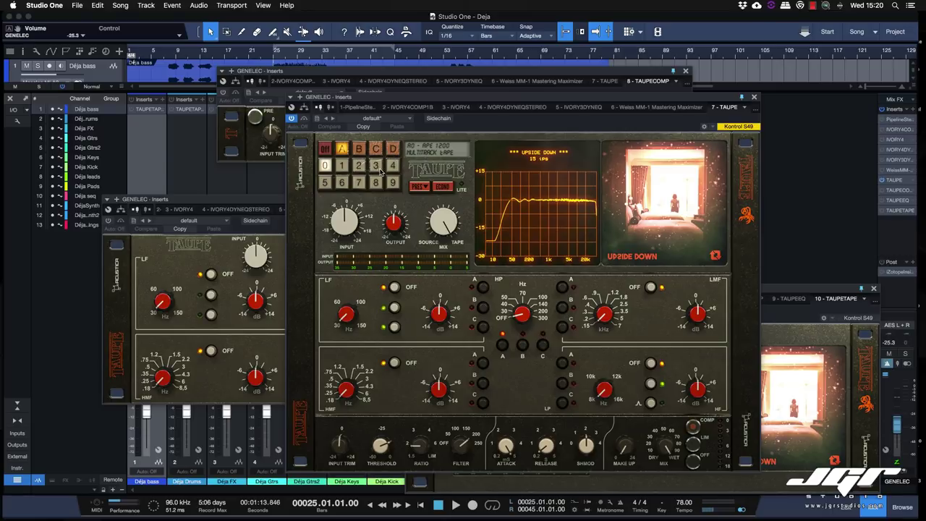
Try emulation A2, the APE 351 tube preamplifier, in TAUPE and browse its artist preset banks.
click(358, 149)
click(343, 150)
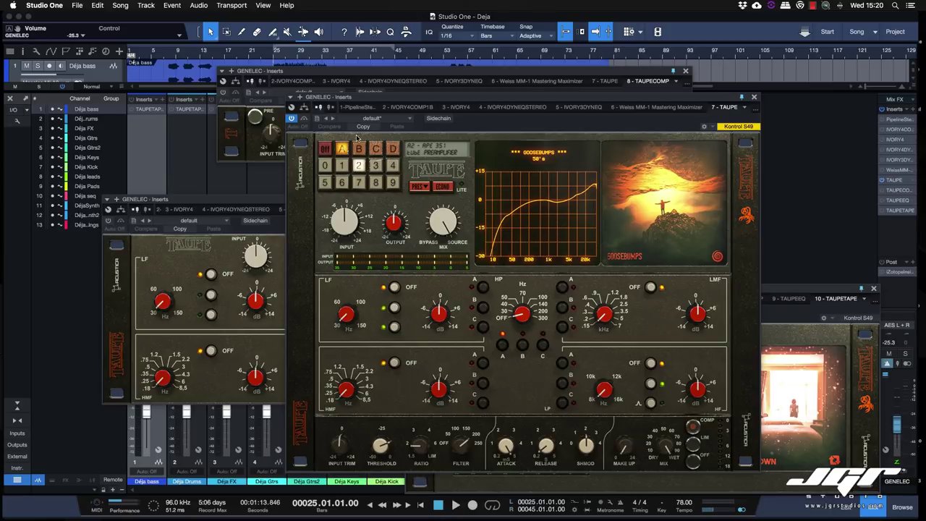
click(419, 187)
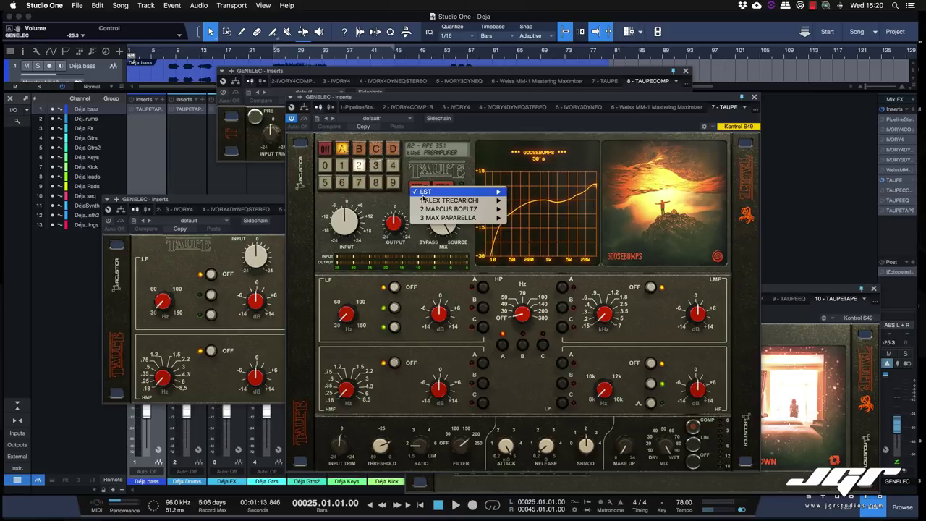
mouse_move(436, 203)
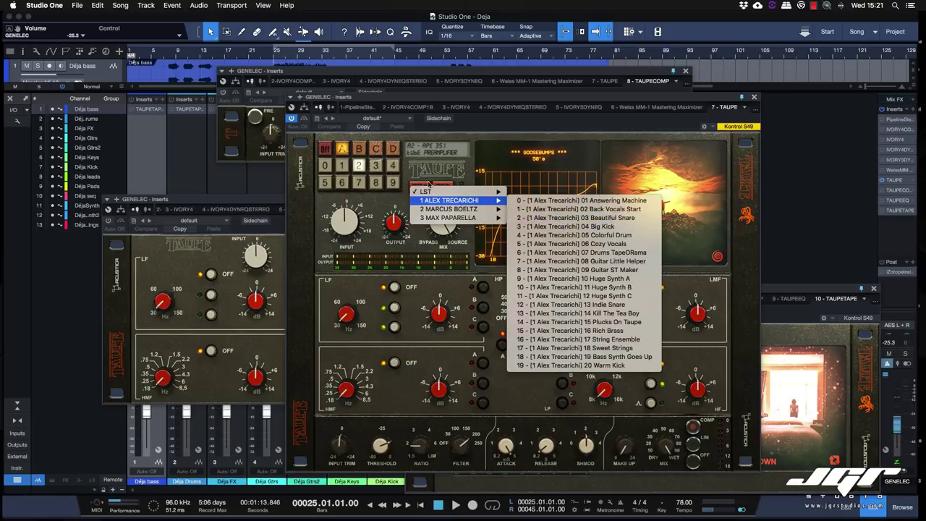
Spread out the overlapping plug-in windows and browse the Multi preset bank of TAUPETAPE.
click(239, 201)
drag(239, 201, 257, 247)
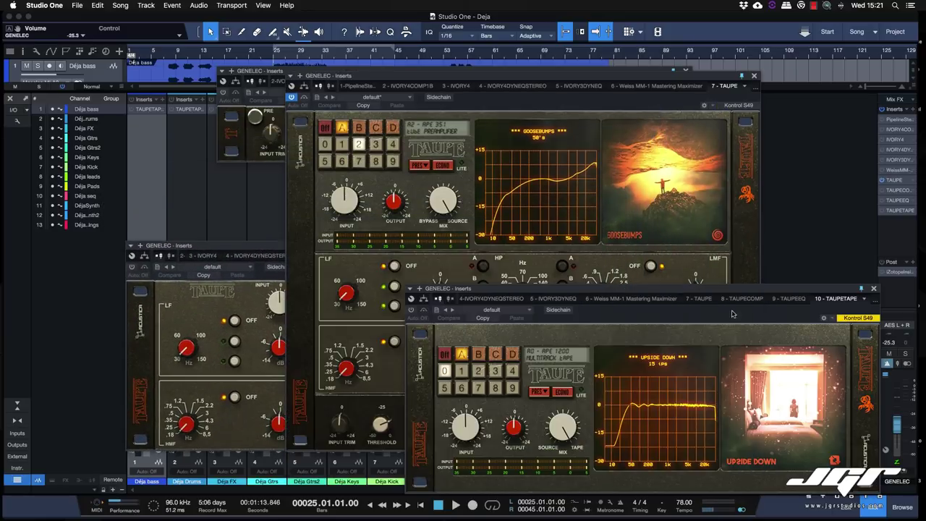
click(547, 395)
mouse_move(554, 407)
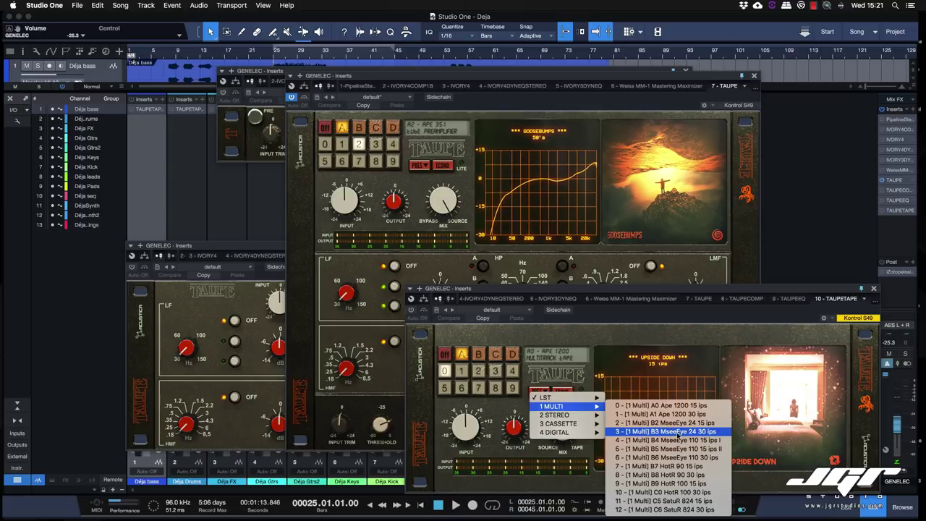
click(676, 432)
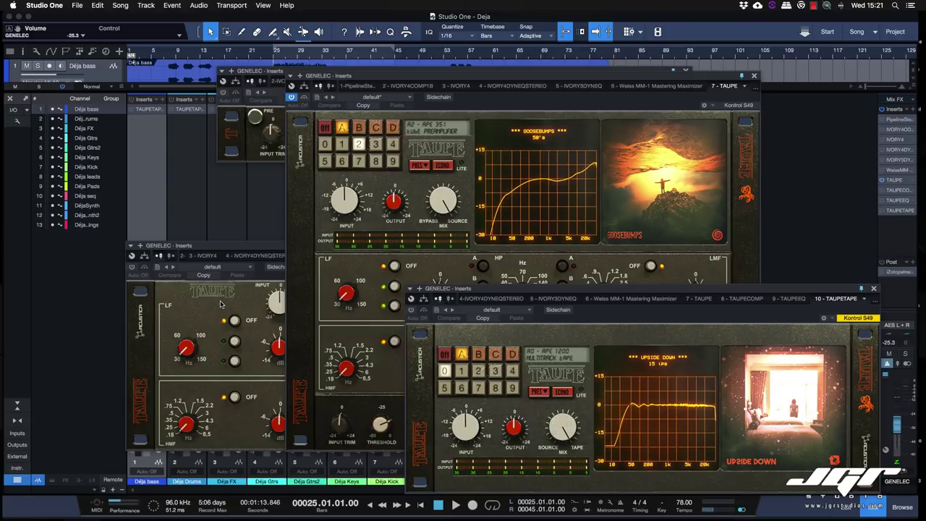
Bring TAUPEEQ to the front and switch its LF band to model C.
click(224, 306)
drag(342, 248, 407, 141)
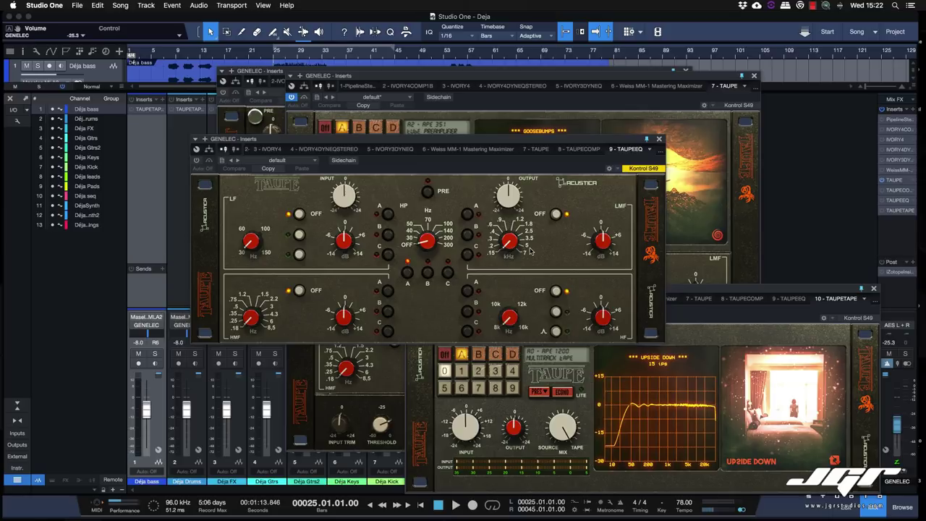
click(388, 235)
click(388, 255)
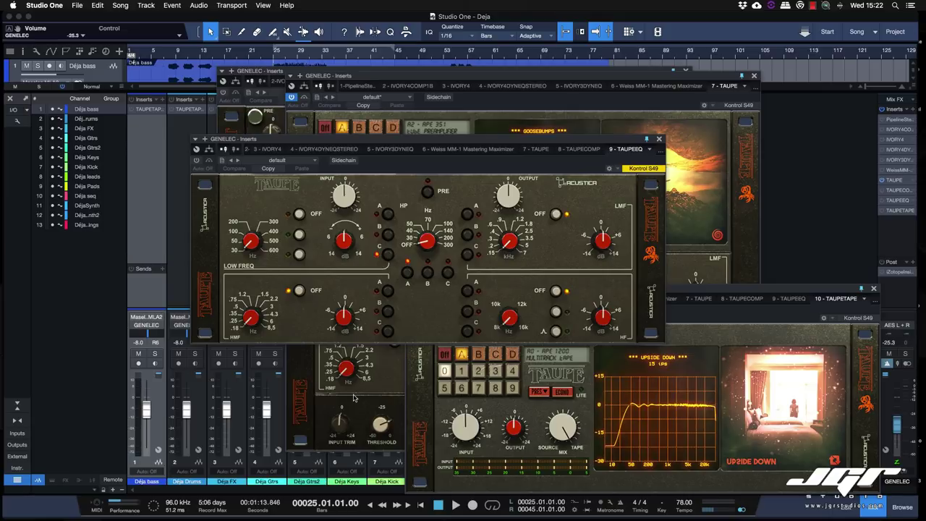
Move TAUPECOMP clear of the other windows, try its LIM mode and set it to OFF.
click(274, 72)
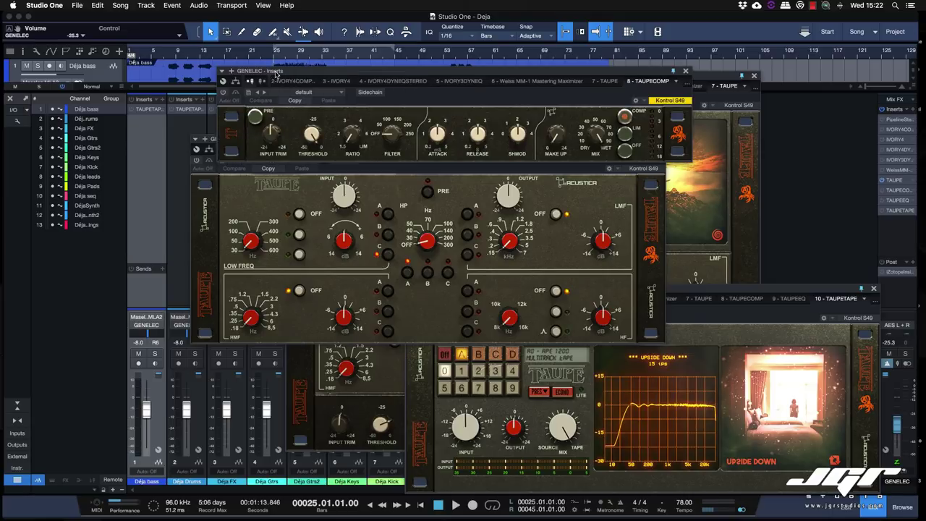
drag(276, 73, 178, 34)
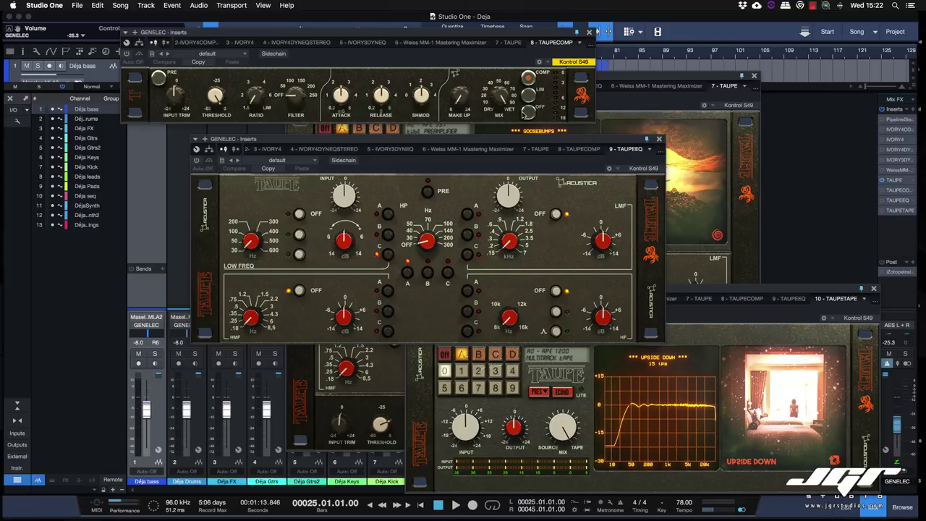
click(528, 94)
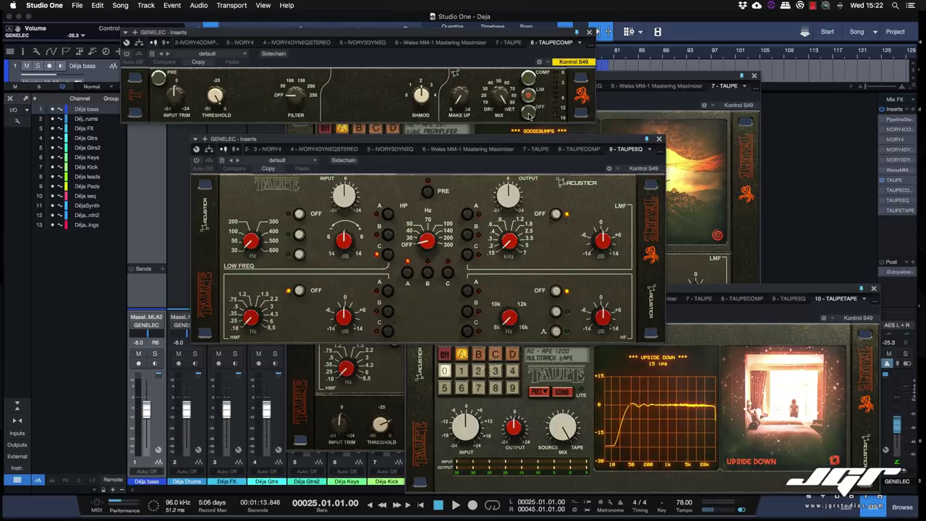
click(528, 115)
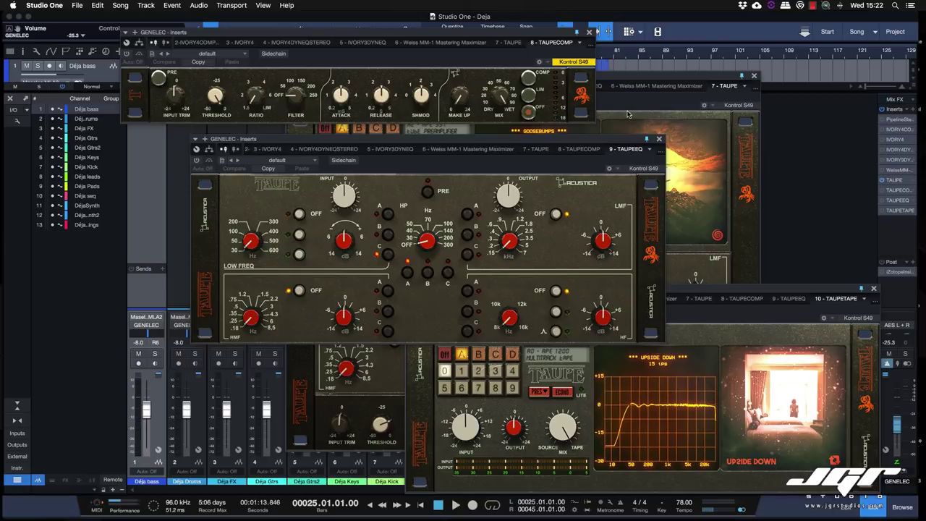
Close the TAUPECOMP, TAUPEEQ and TAUPETAPE windows and keep only the full TAUPE plug-in open.
click(626, 77)
drag(520, 34, 458, 59)
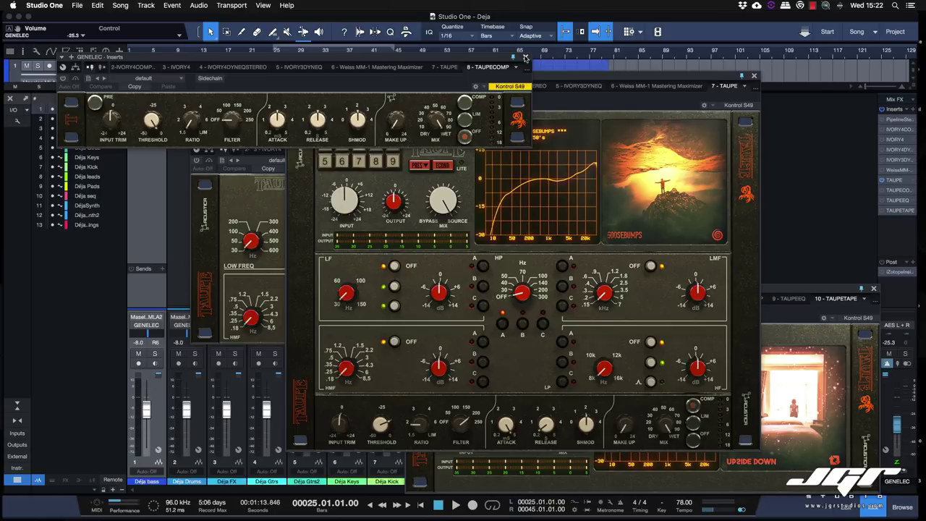
click(525, 56)
drag(565, 85, 652, 182)
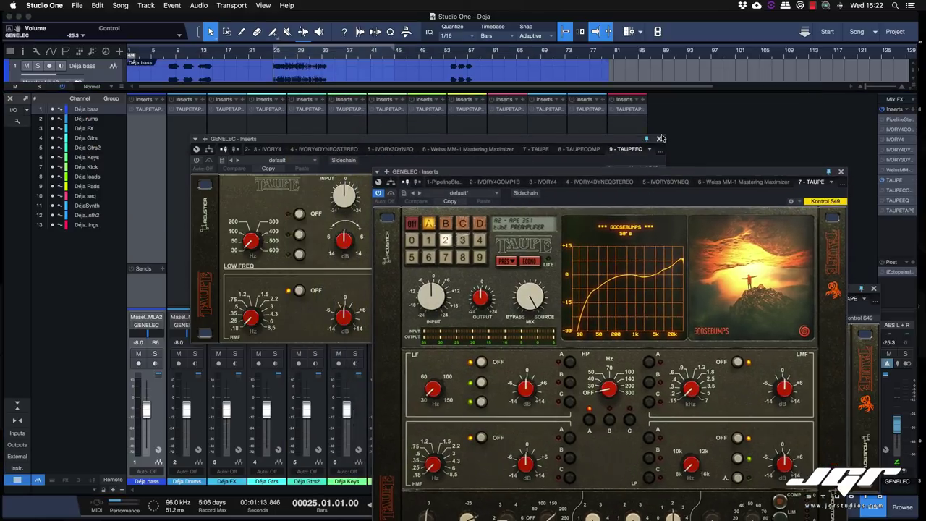
click(663, 139)
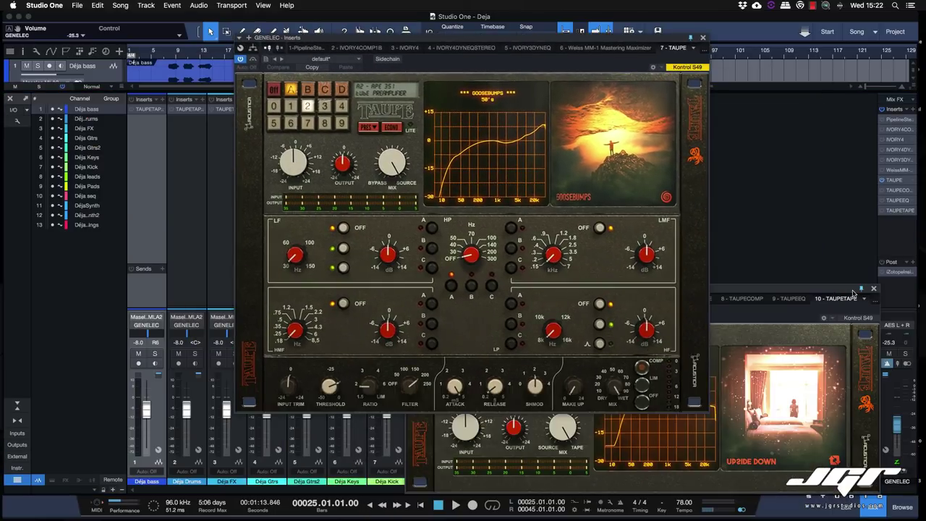
drag(854, 293, 827, 296)
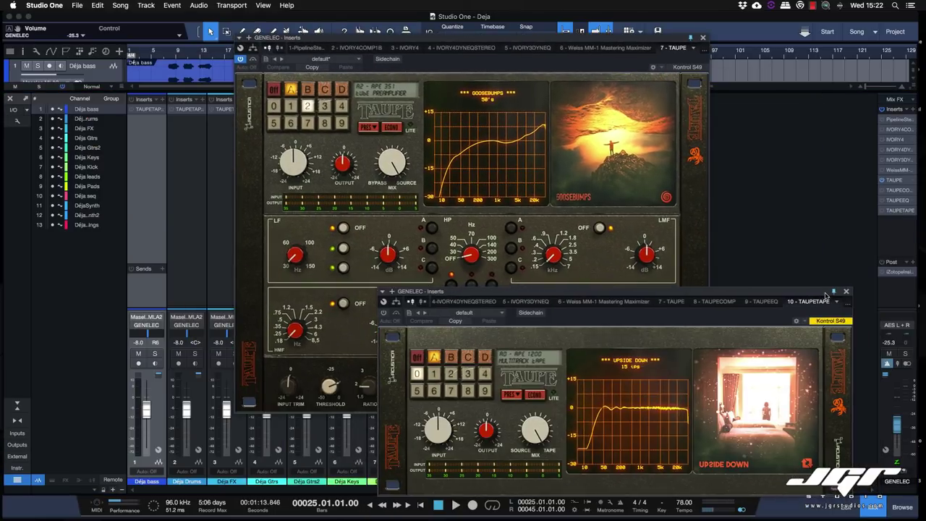
click(844, 293)
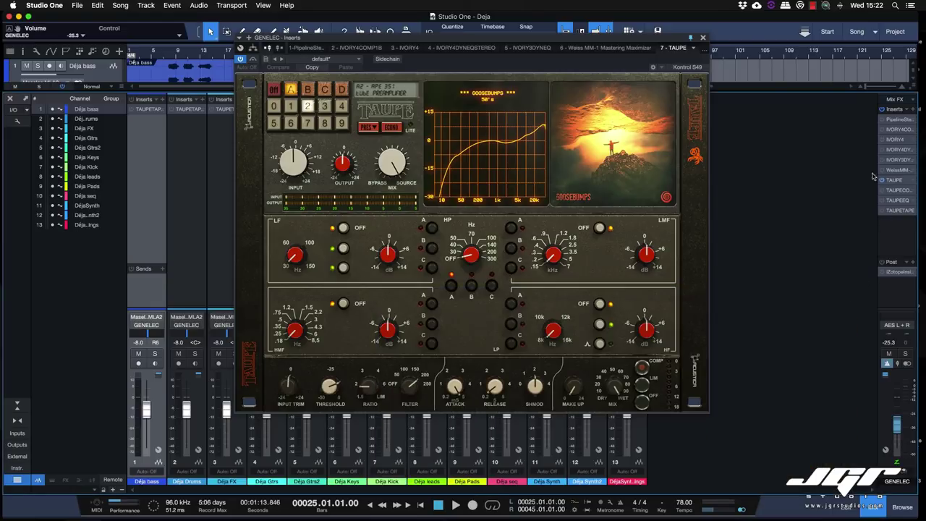
Start song playback and raise the GENELEC output fader to 0 dB.
key(space)
drag(897, 426, 898, 402)
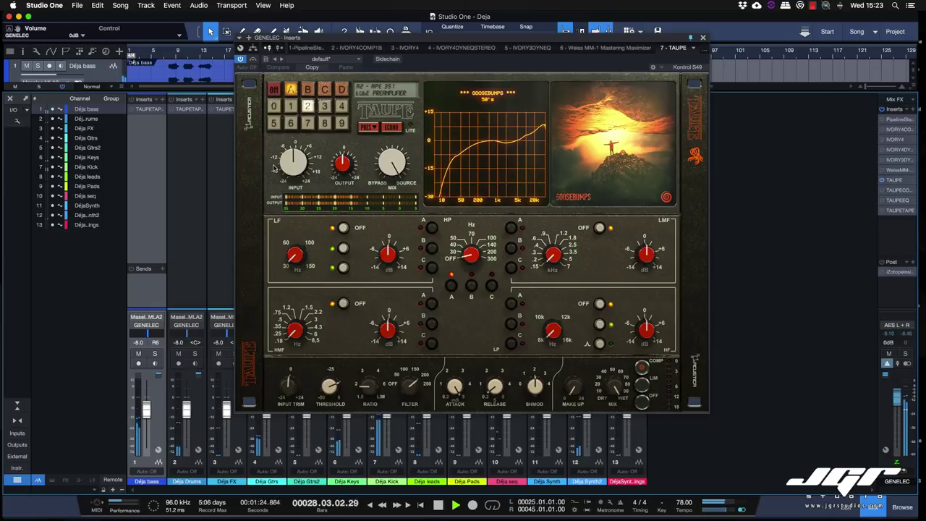
Raise the TAUPE input to about +6 dB, try emulation A1 and select A0, Upside Down 15 ips.
mouse_move(286, 167)
mouse_down()
mouse_move(288, 152)
mouse_move(292, 168)
mouse_up()
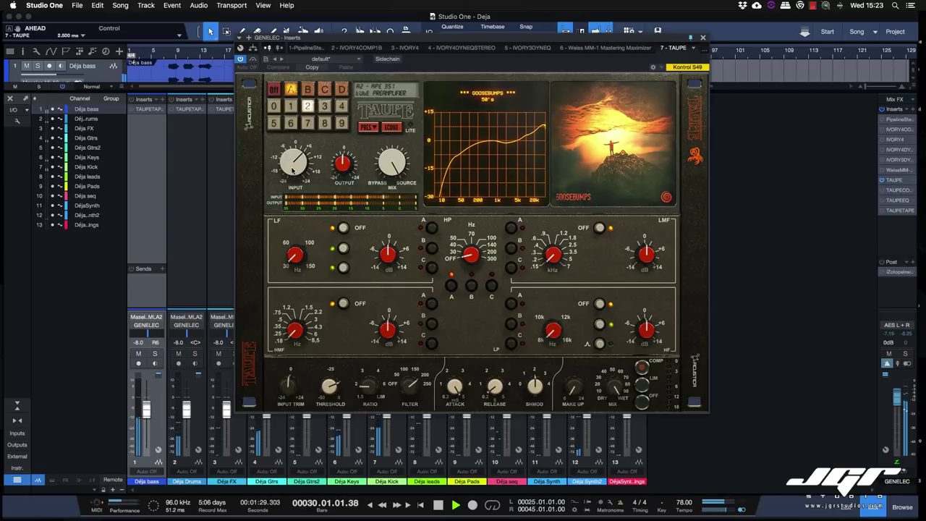
click(292, 109)
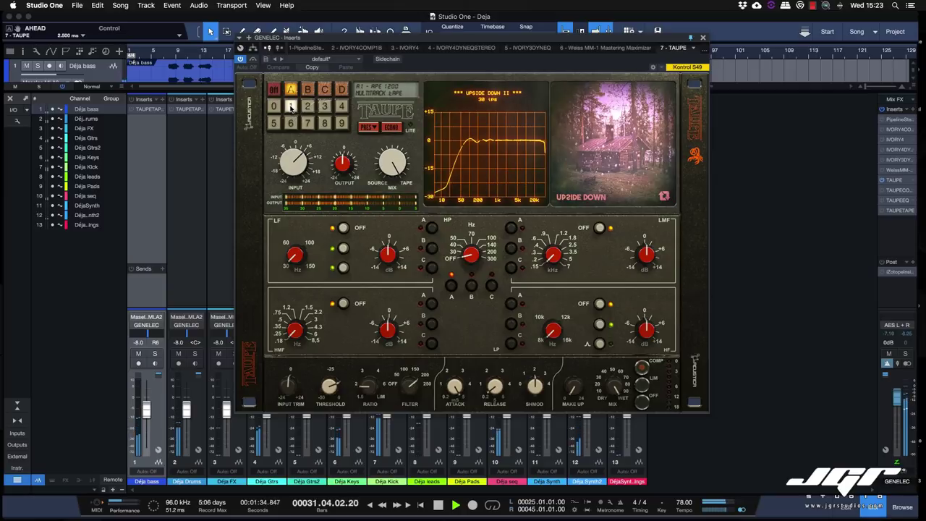
click(274, 107)
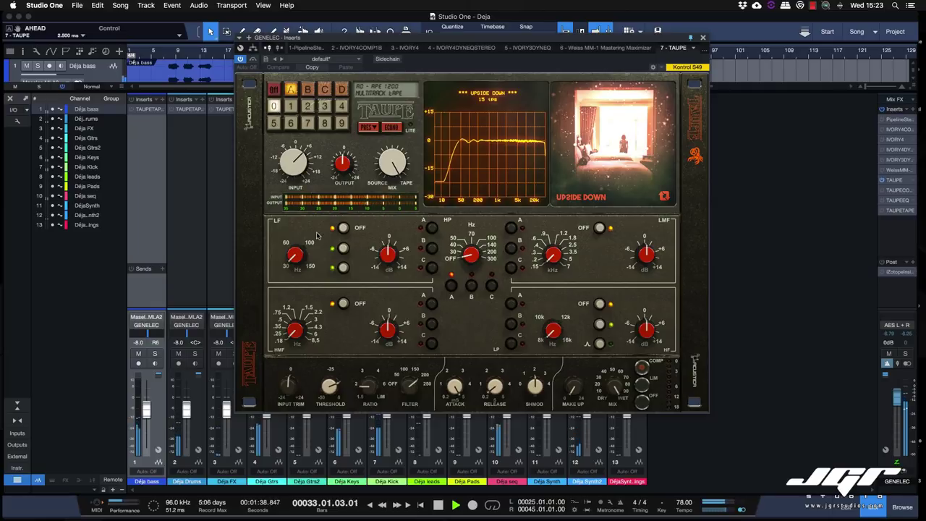
Switch TAUPE's LF band to model C, raise its frequency to just under 100 Hz and boost its gain slightly.
click(429, 228)
click(430, 268)
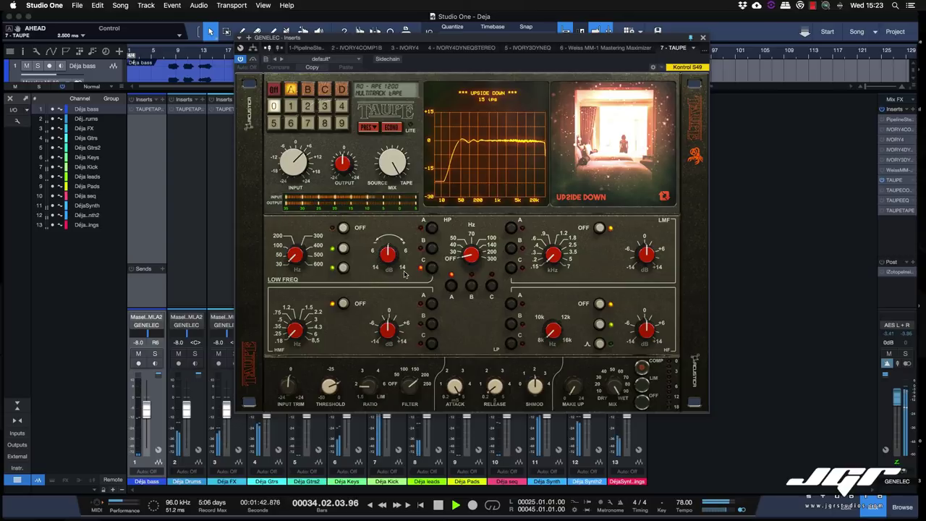
drag(294, 257, 294, 221)
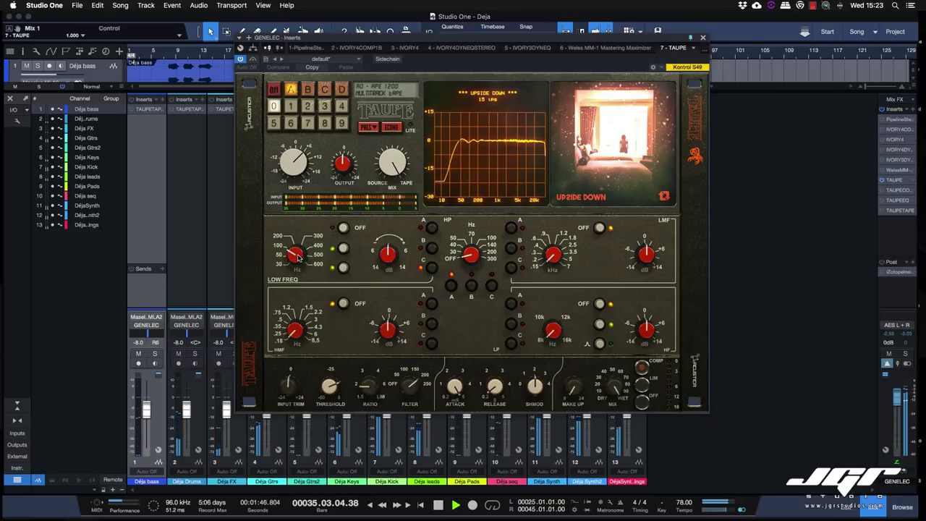
drag(387, 260, 386, 254)
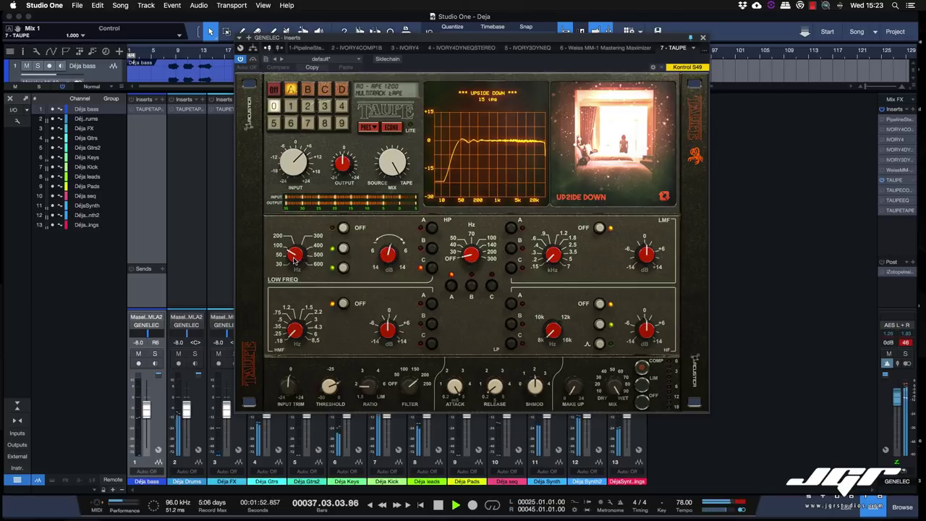
Set TAUPE's high-pass filter to 30 Hz and boost the LMF band slightly at about 7 kHz using model C.
click(344, 249)
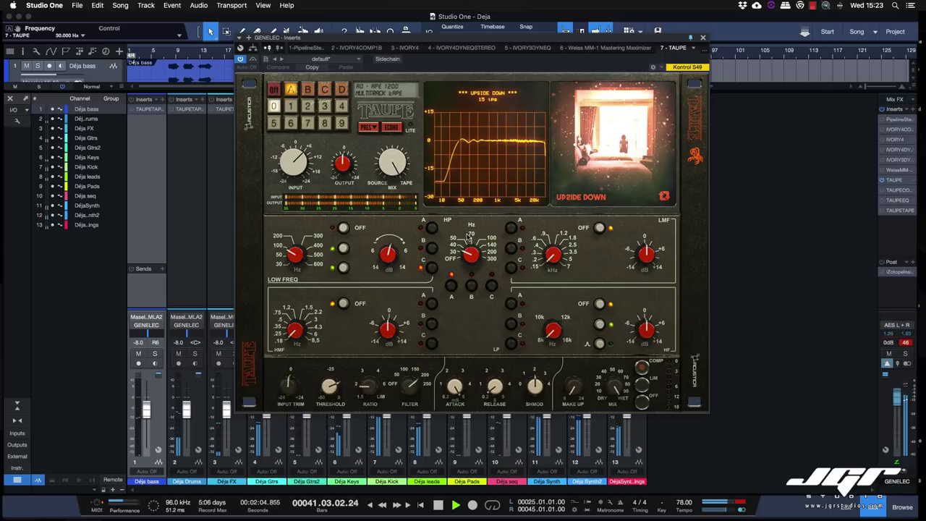
click(511, 269)
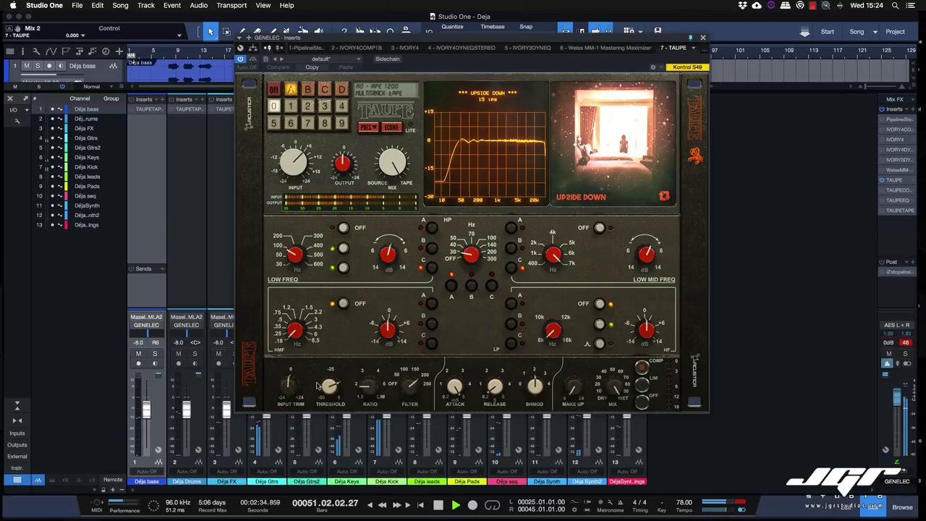
Dial in TAUPE's compressor with raised input trim, a threshold of about -18 dB, 2:1 ratio, 1 s release, added make-up gain and about 50% mix.
drag(287, 389, 329, 405)
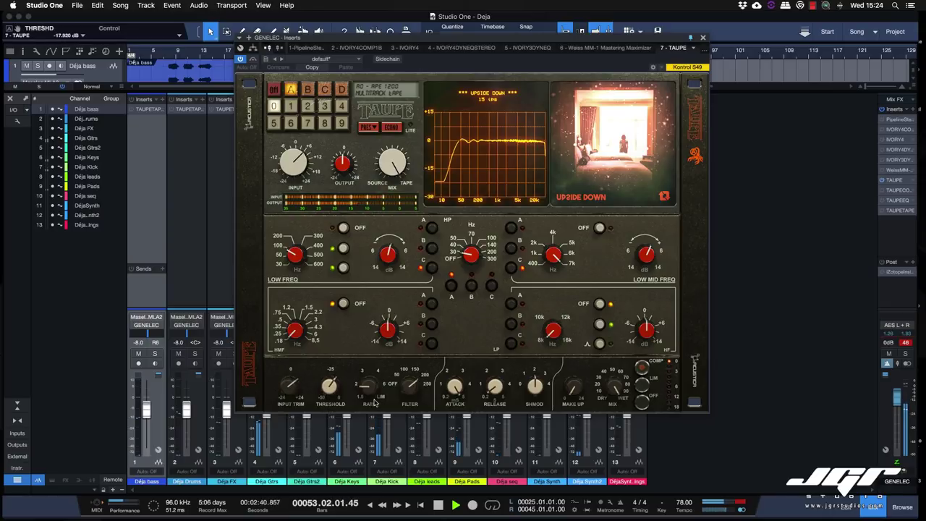
drag(407, 387, 370, 388)
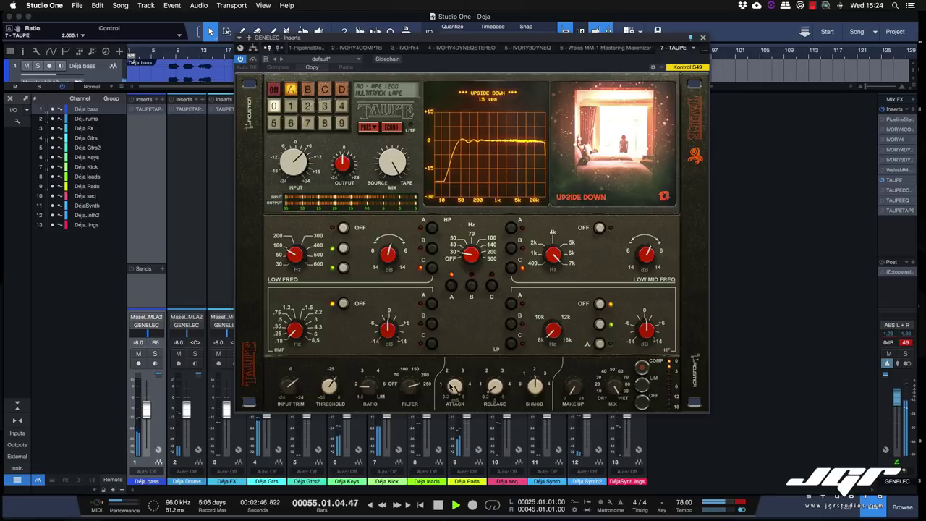
drag(455, 387, 491, 379)
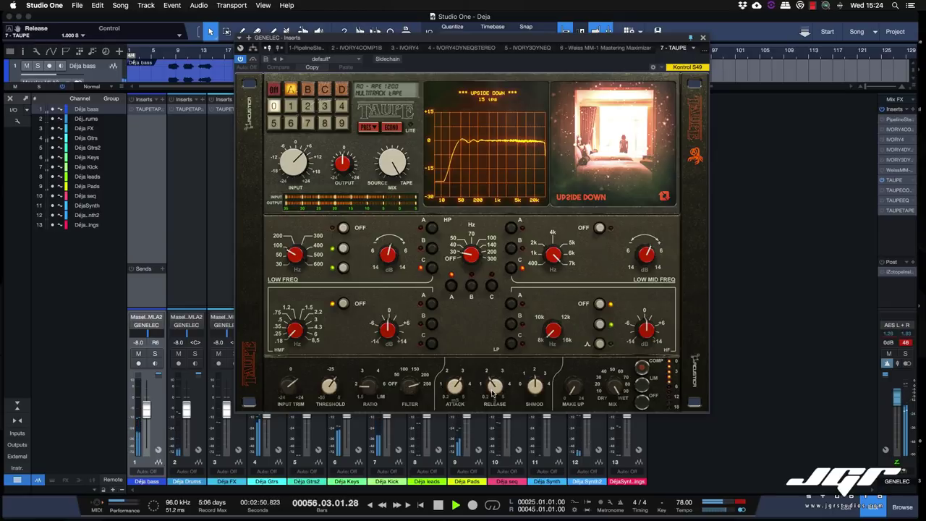
drag(577, 392, 576, 373)
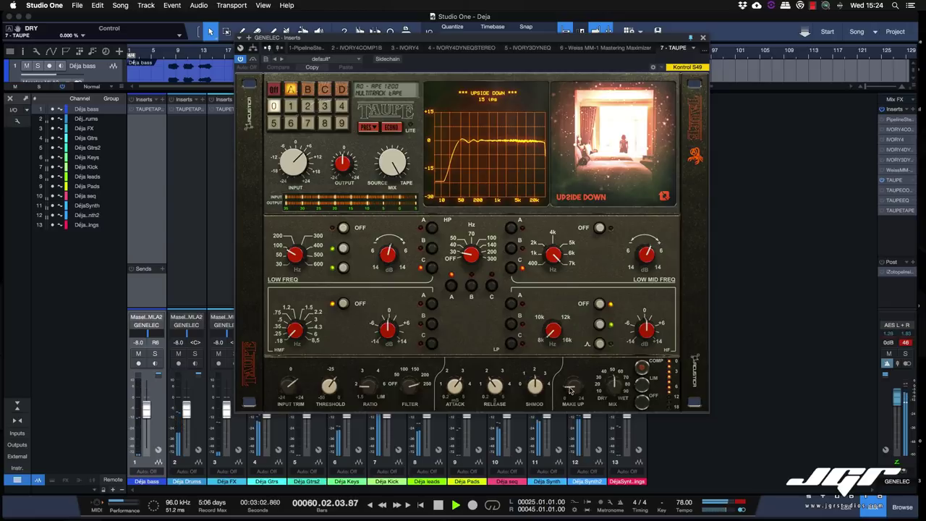
Bypass TAUPE and re-enable it to compare the mix without and with processing.
click(252, 60)
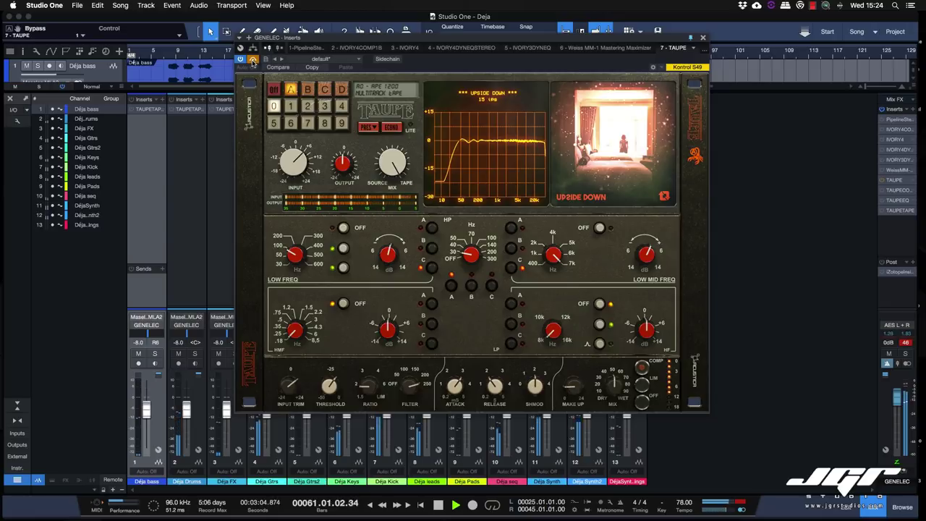
click(252, 60)
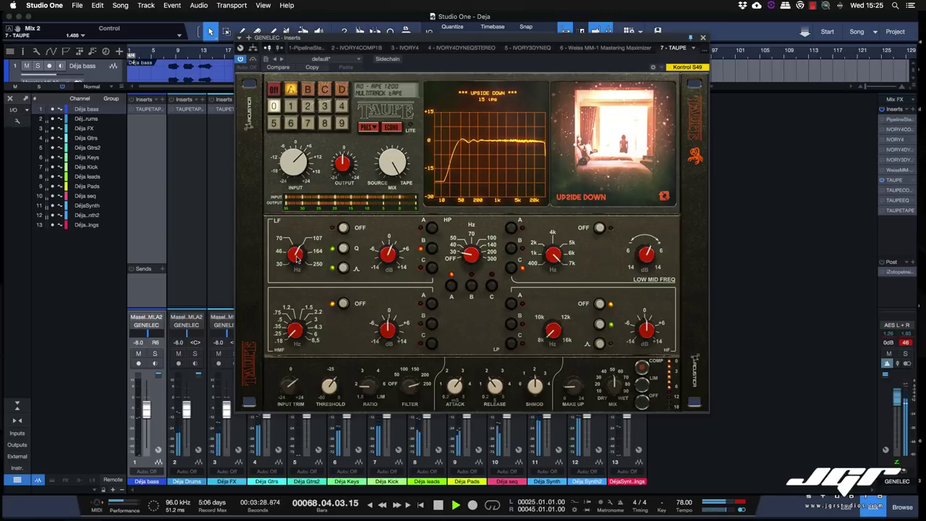
Refine TAUPE's EQ with LF at about 70 Hz, model B for LMF, and an HF boost at about 16 kHz using model B.
drag(295, 255, 295, 264)
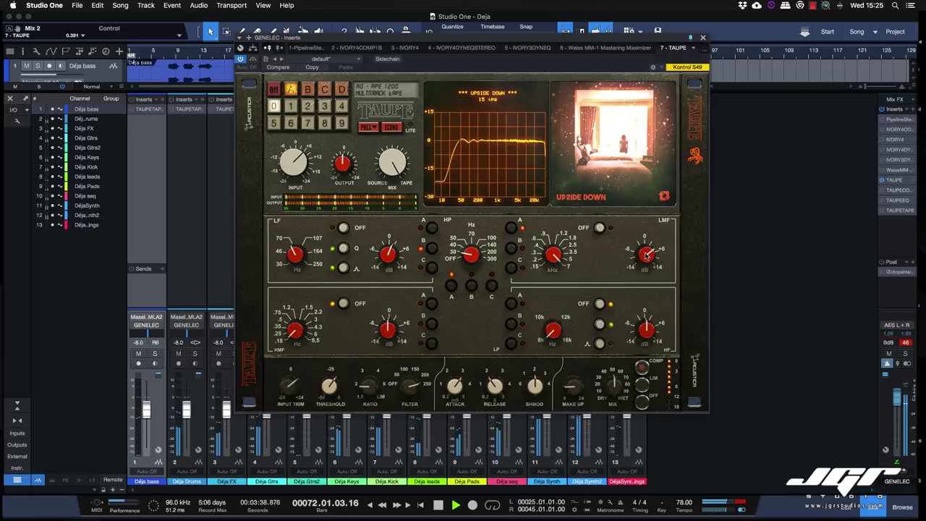
click(512, 250)
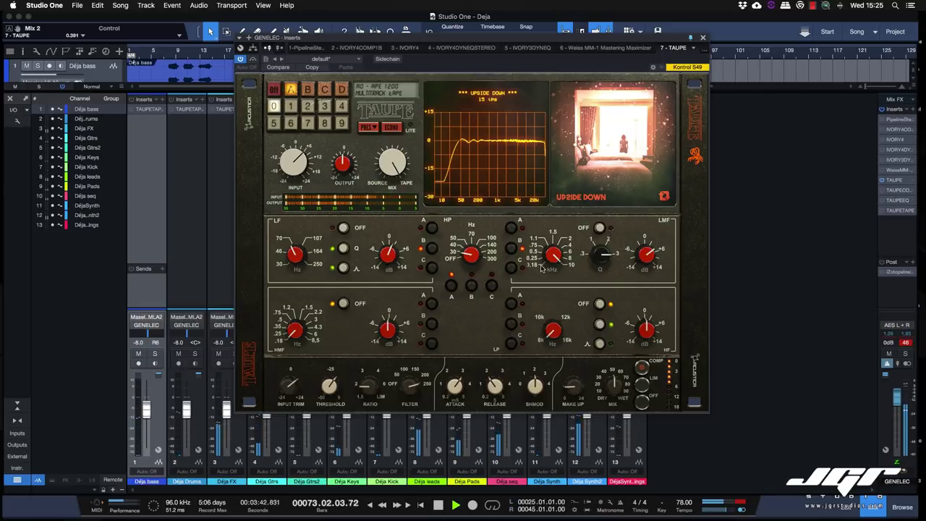
key(space)
key(space)
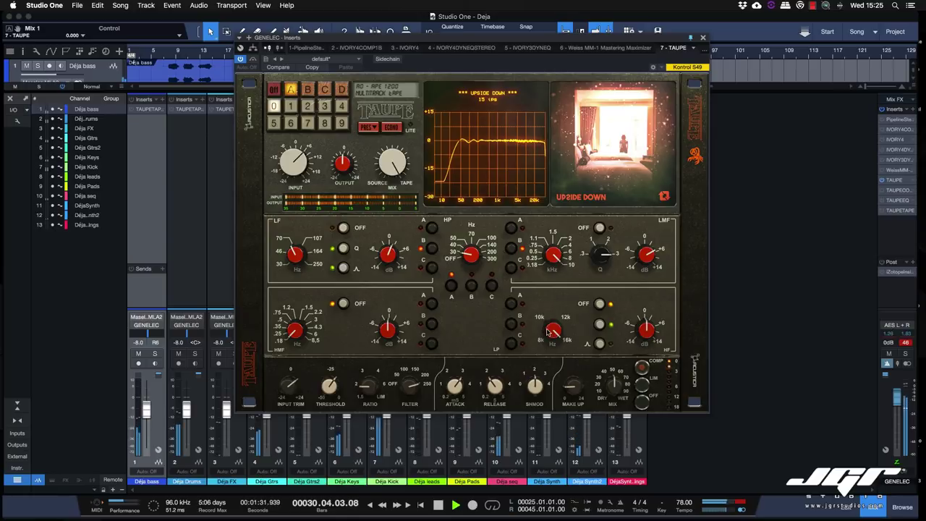
click(511, 324)
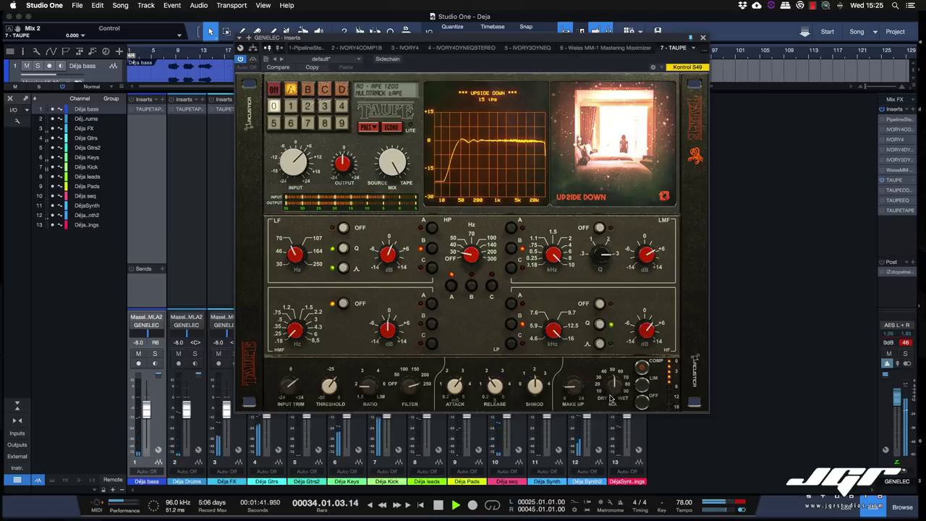
Set TAUPE's make-up gain to about 4.8 dB and compare the mix with the plug-in bypassed and active.
click(572, 389)
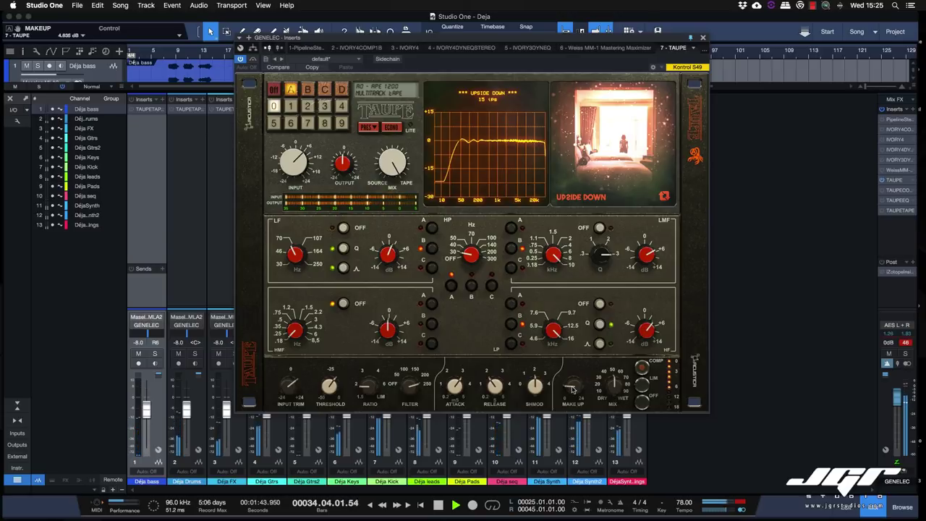
click(252, 60)
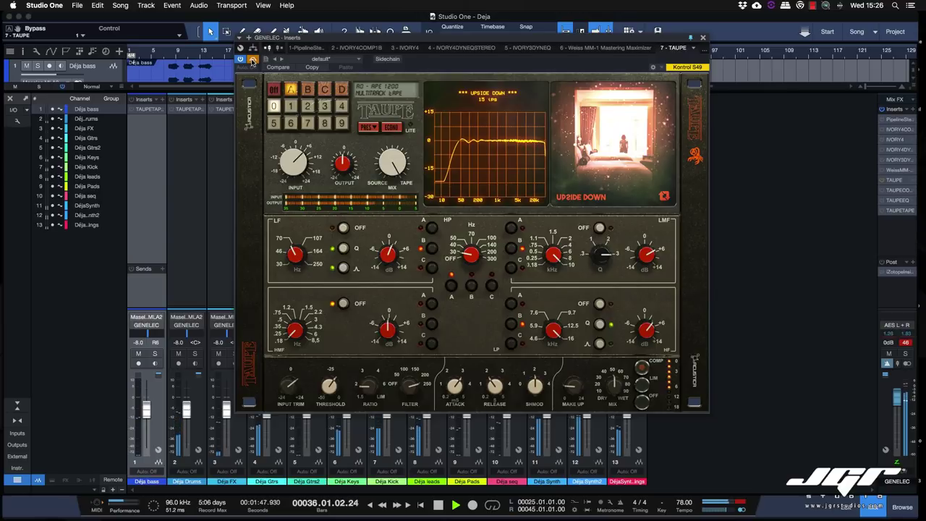
click(253, 60)
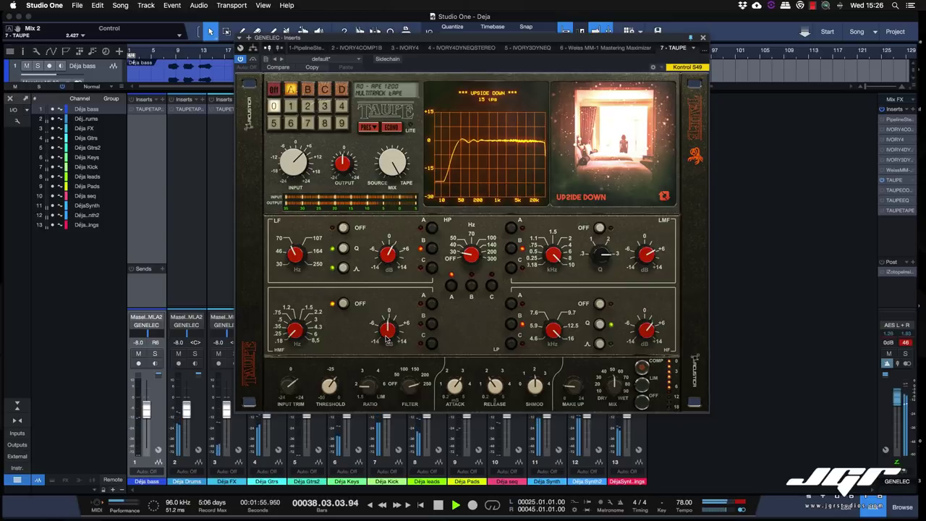
Try models A and C on TAUPE's HMF band and switch the band back off.
click(431, 303)
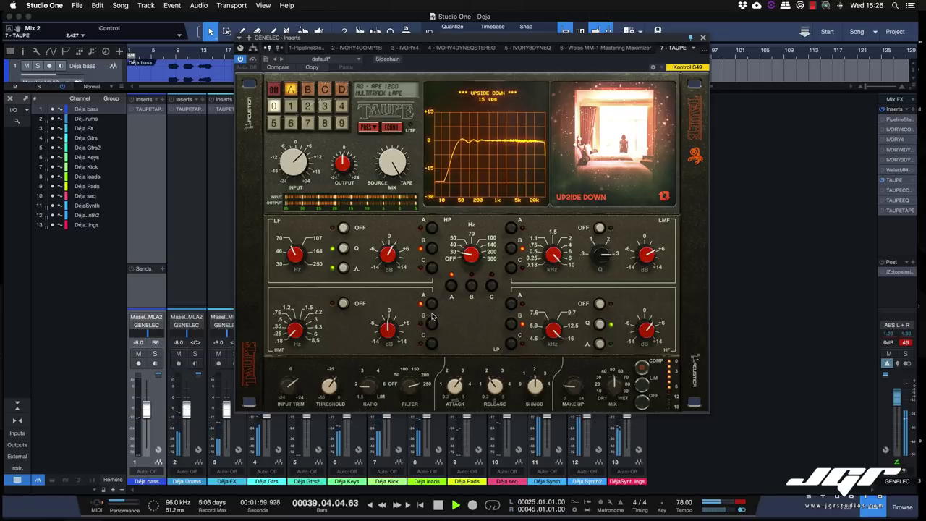
click(431, 344)
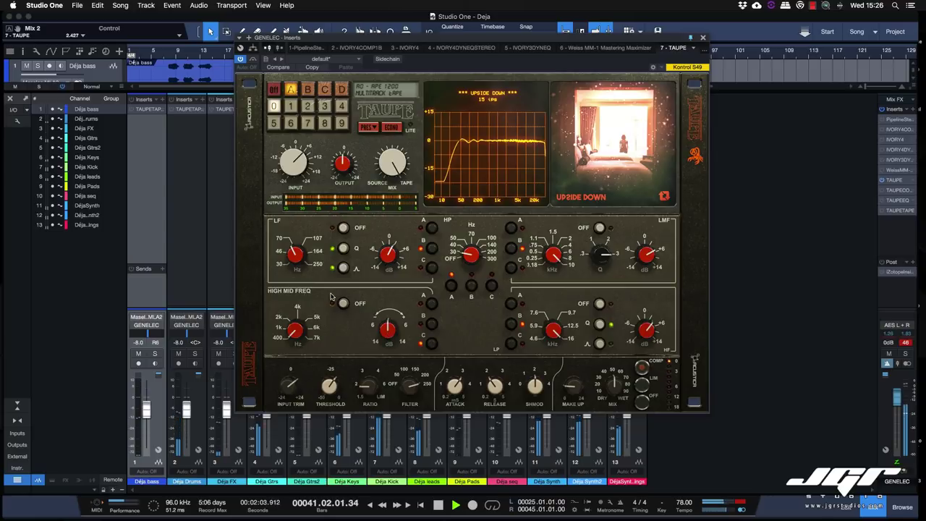
click(344, 303)
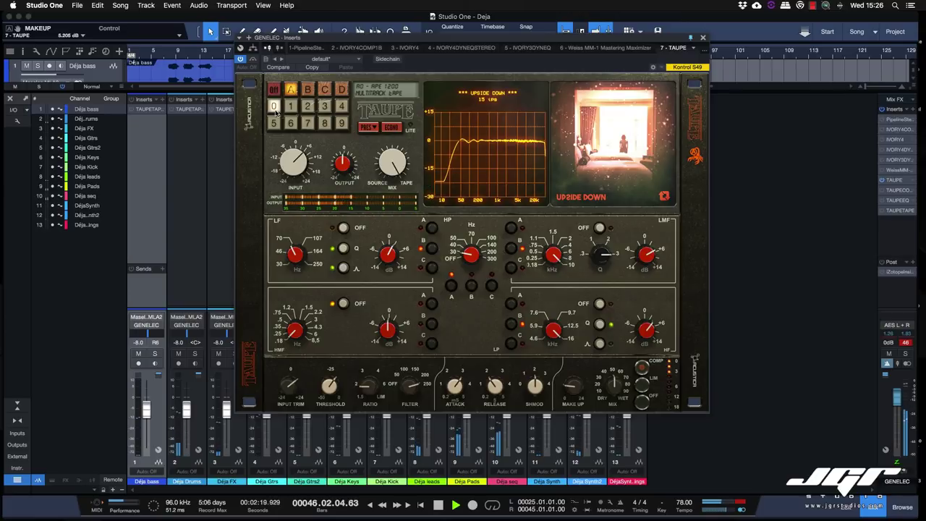
Reselect the A0 APE 1200 multitrack tape and compare the full mix against the bypassed signal.
click(274, 107)
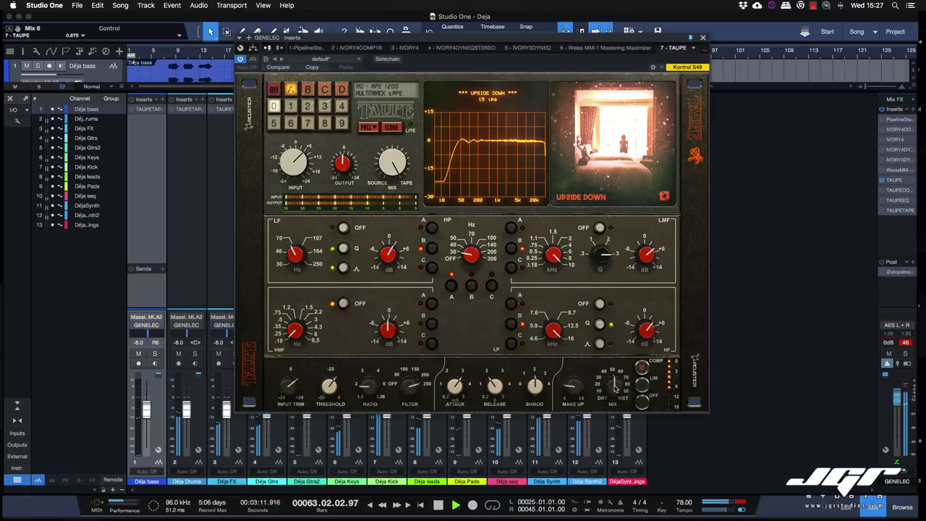
click(253, 61)
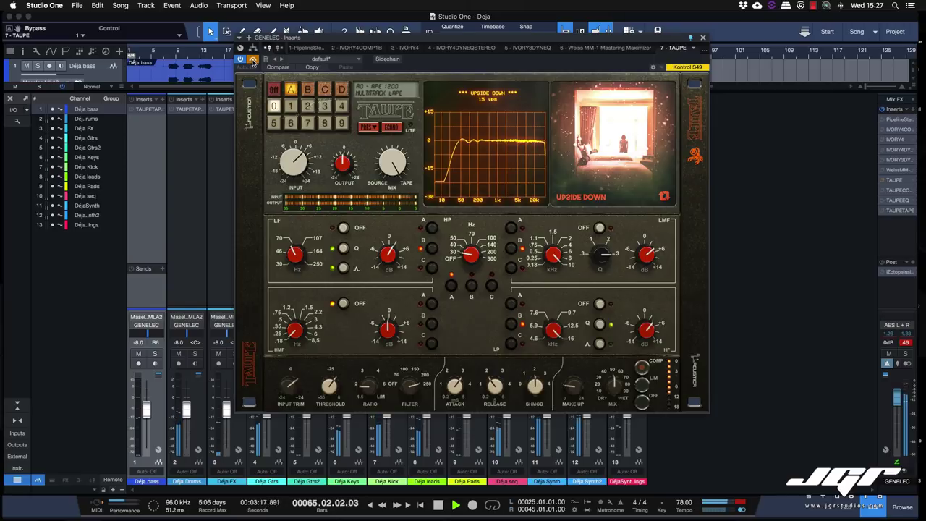
click(253, 61)
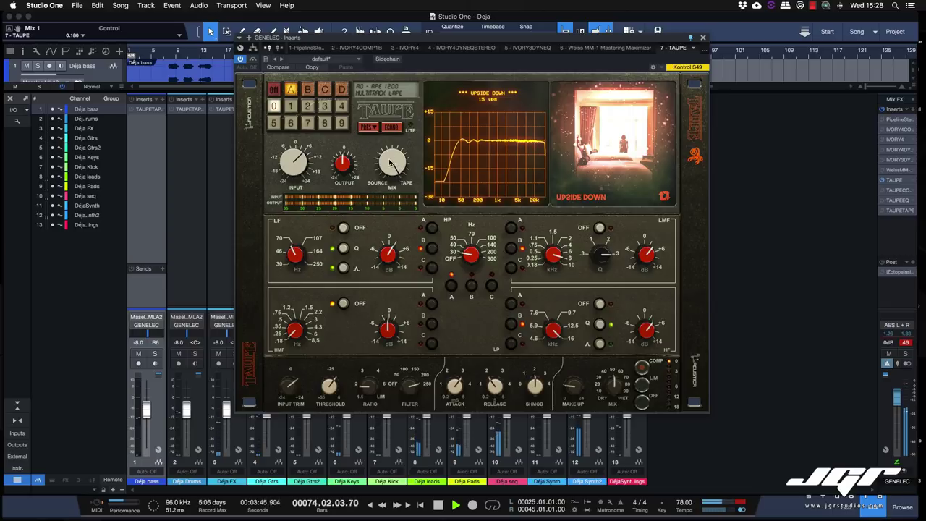
Blend TAUPE's source/tape mix to mostly tape, and fine-tune the output level and the compressor's input trim.
drag(388, 158, 385, 131)
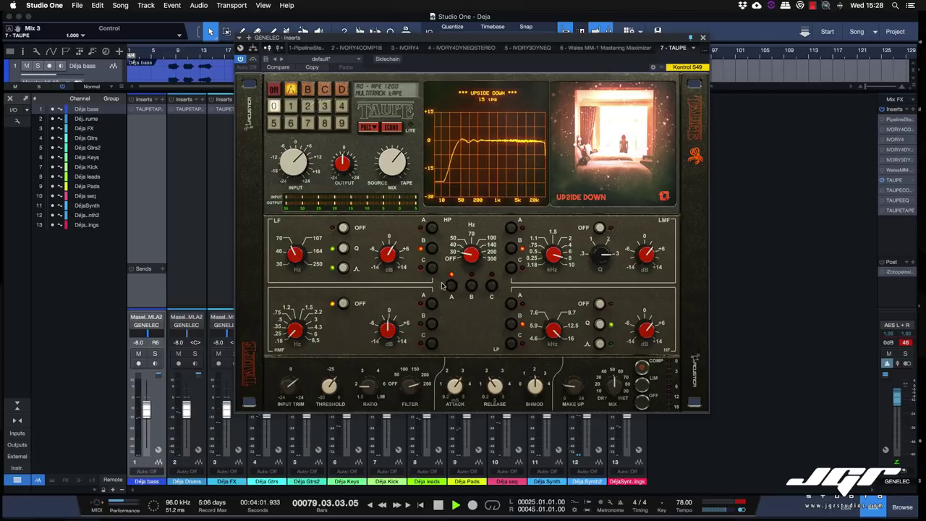
key(space)
key(space)
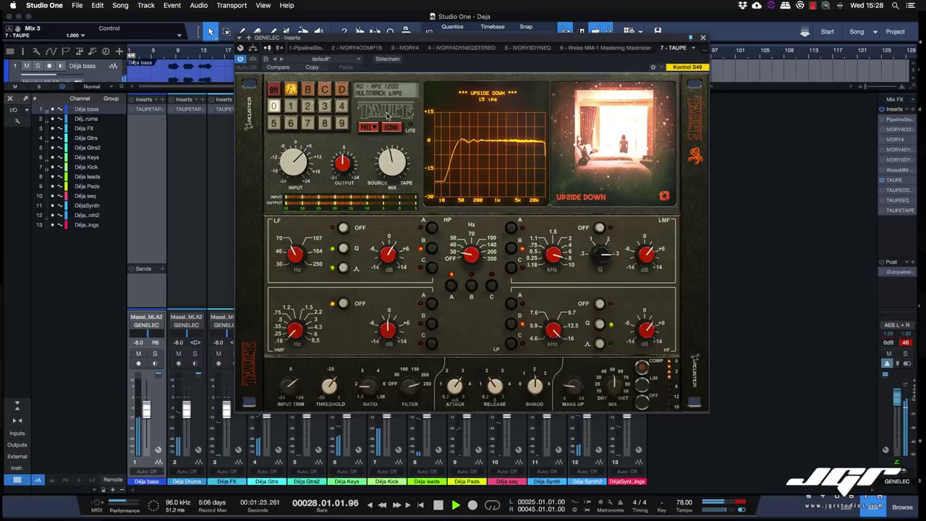
drag(392, 162, 392, 131)
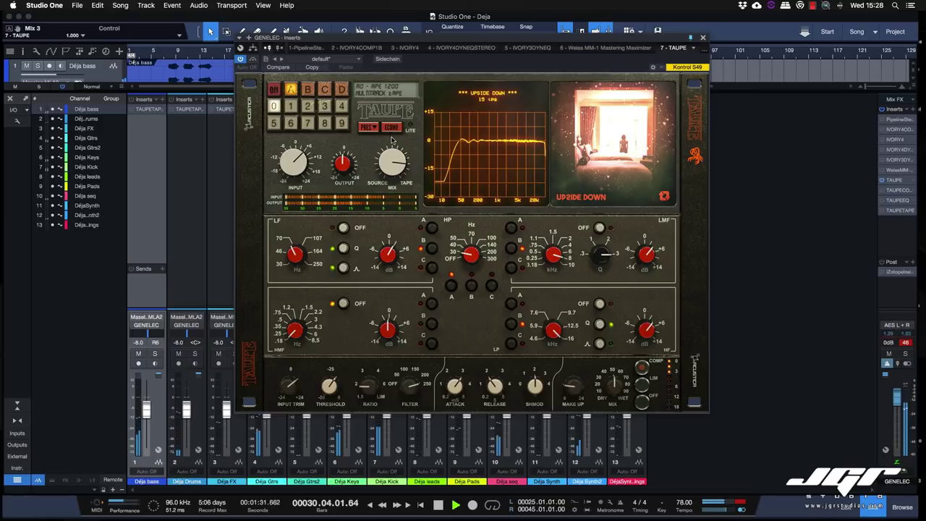
drag(340, 169, 342, 164)
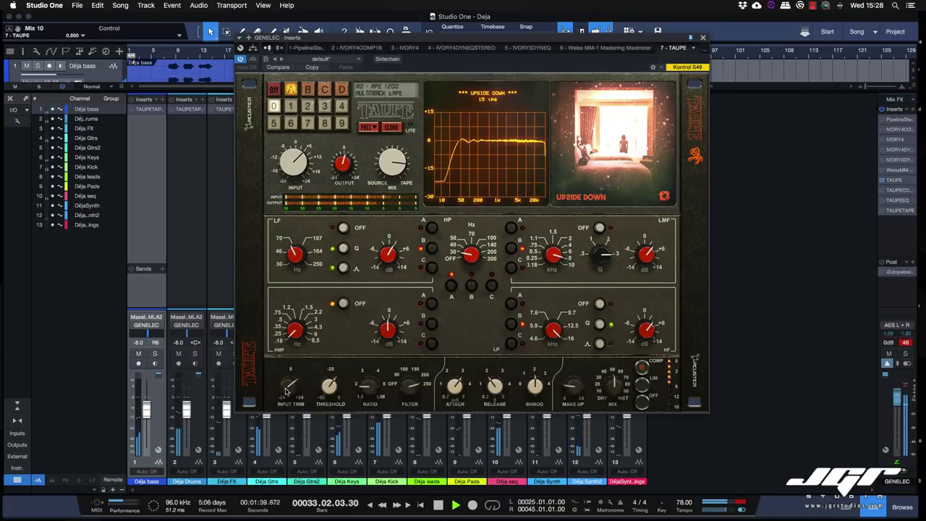
drag(285, 391, 288, 389)
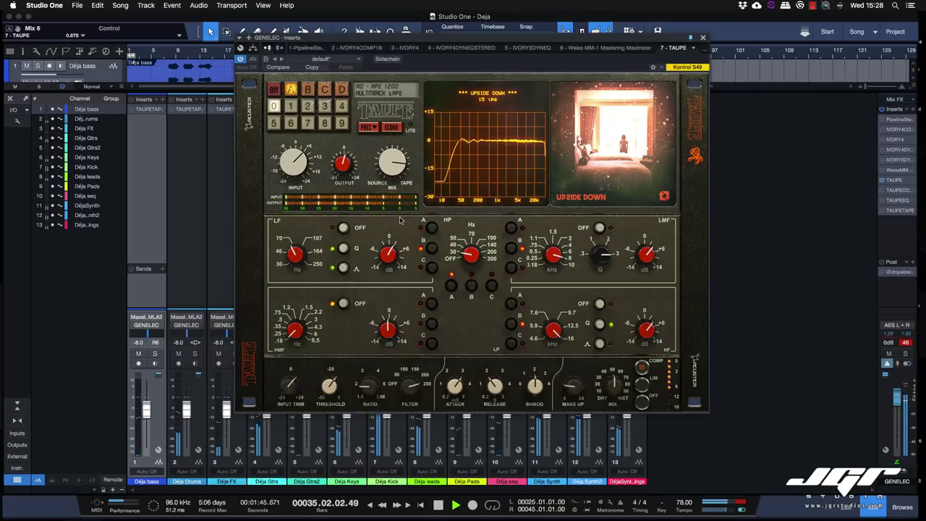
Bypass and re-enable TAUPE twice to compare the level-matched mix without and with processing.
click(253, 59)
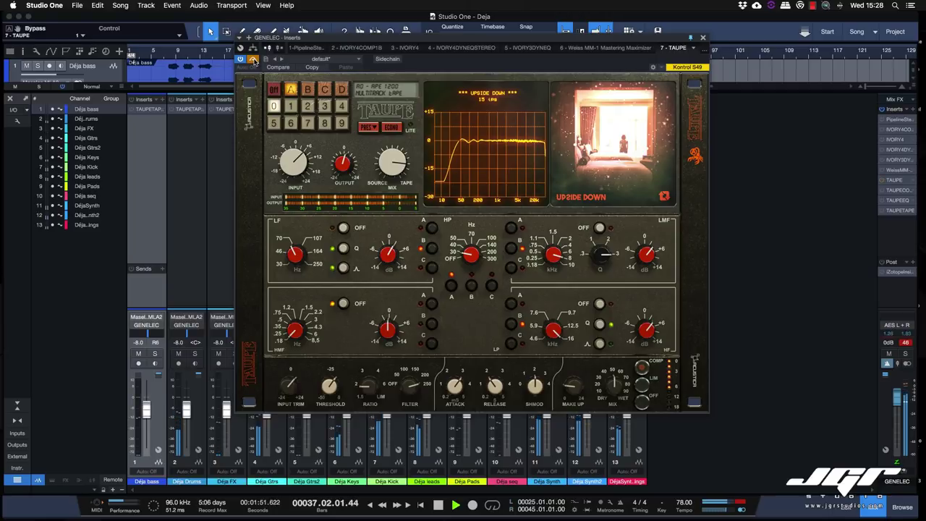
click(253, 59)
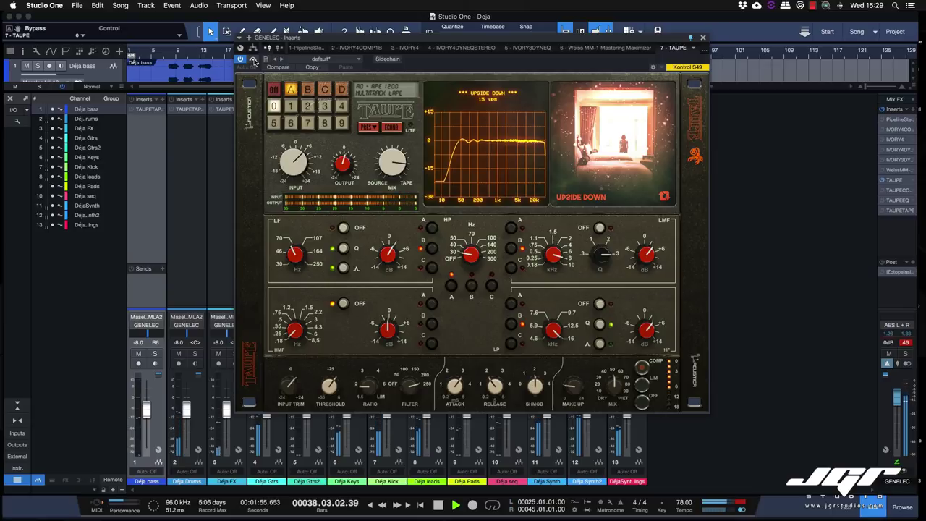
click(253, 59)
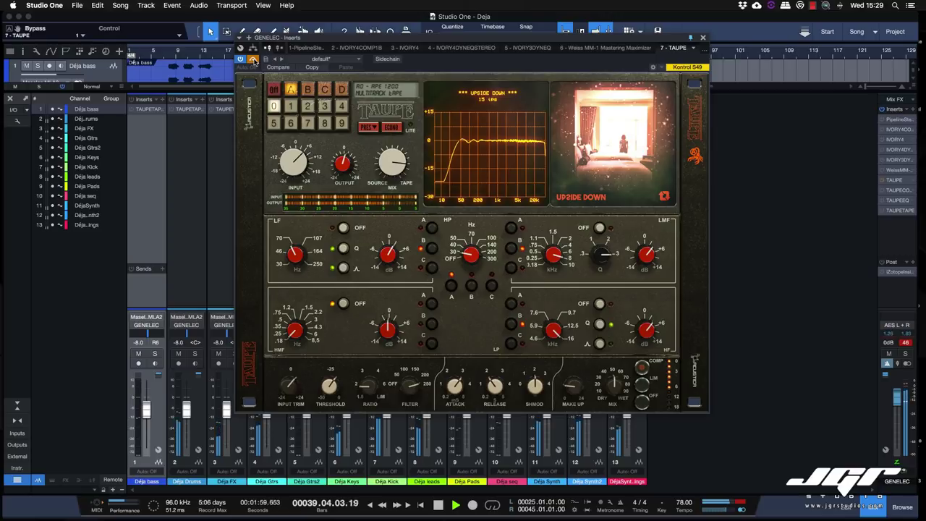
click(253, 59)
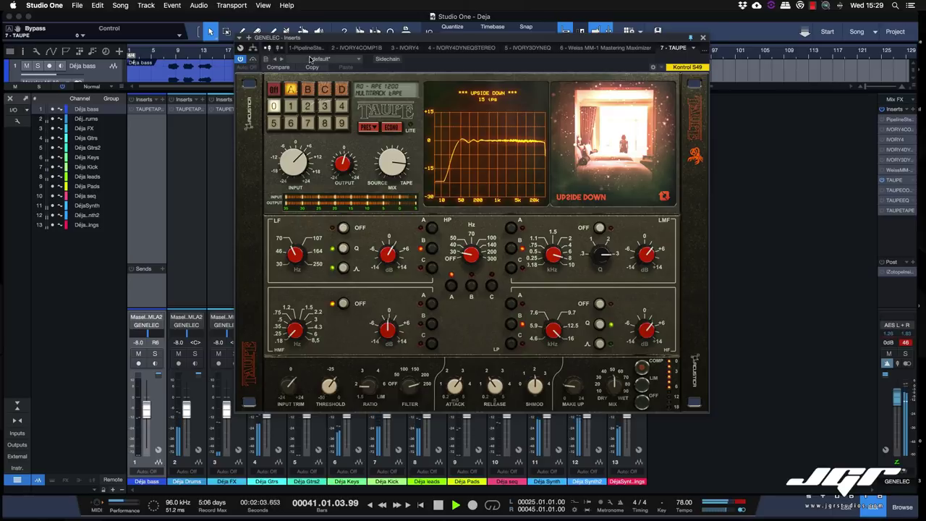
Reset the main output's clip indicator, deactivate TAUPE there and close its window.
drag(322, 40, 324, 57)
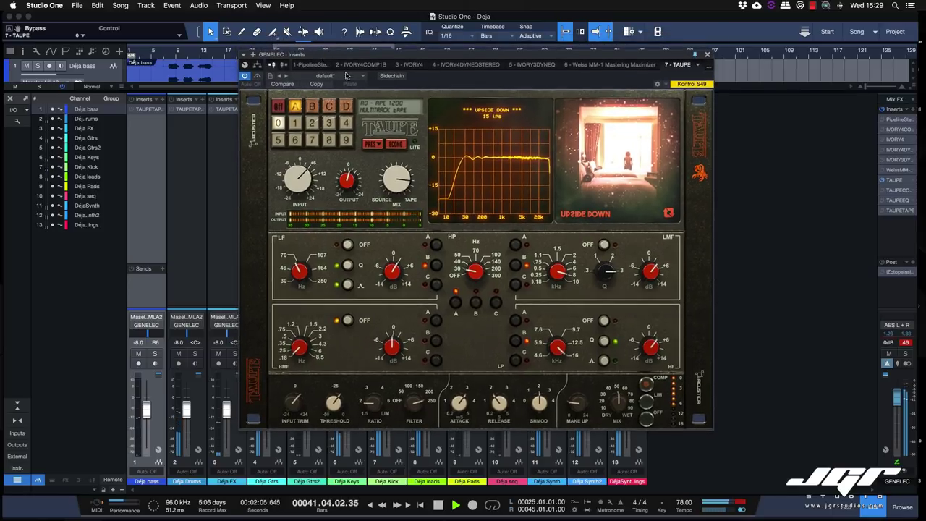
click(907, 344)
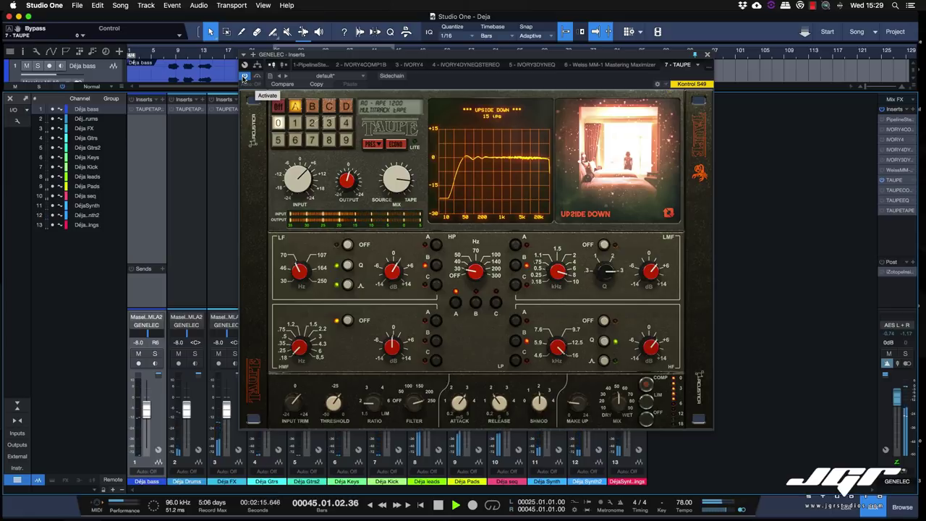
click(707, 55)
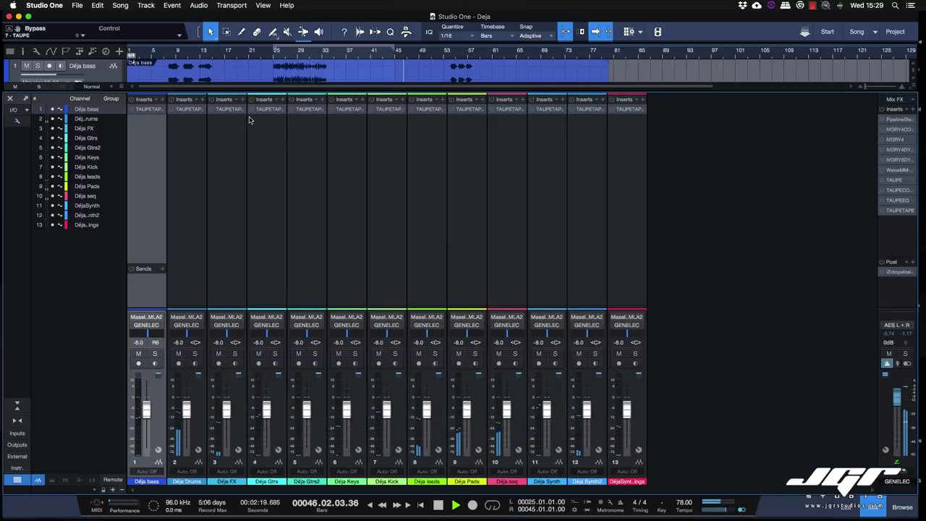
Activate the TAUPETAPE inserts on tracks 13 down to 4, from the last Déja synth channel to Déja Gtrs.
click(611, 108)
click(572, 109)
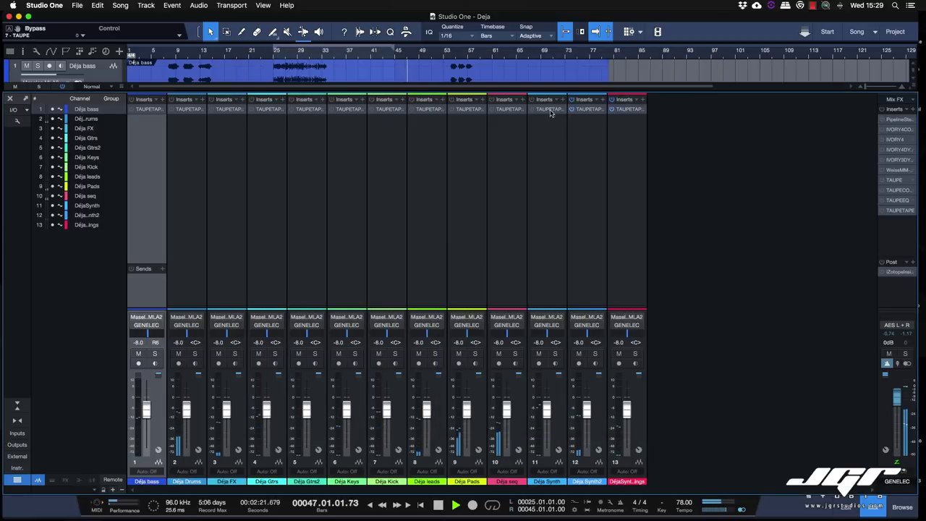
click(532, 109)
click(452, 109)
click(412, 109)
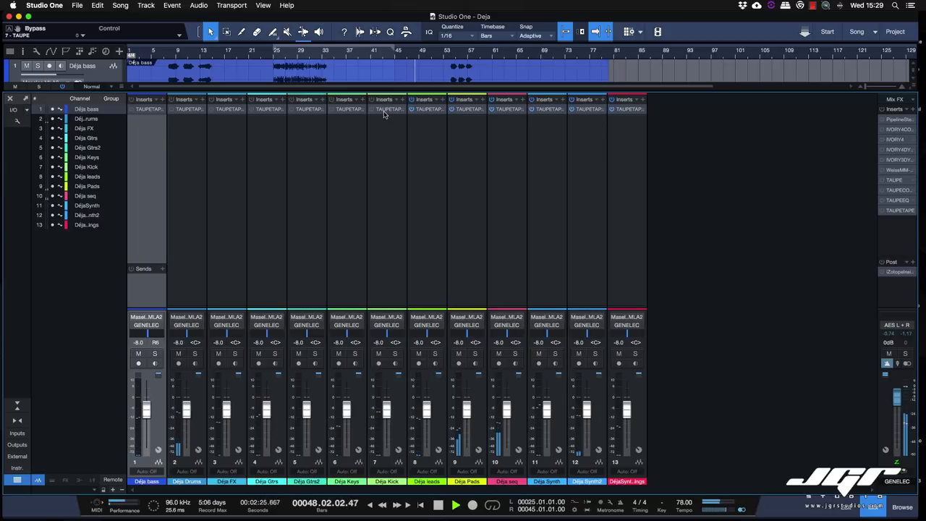
click(372, 108)
click(332, 109)
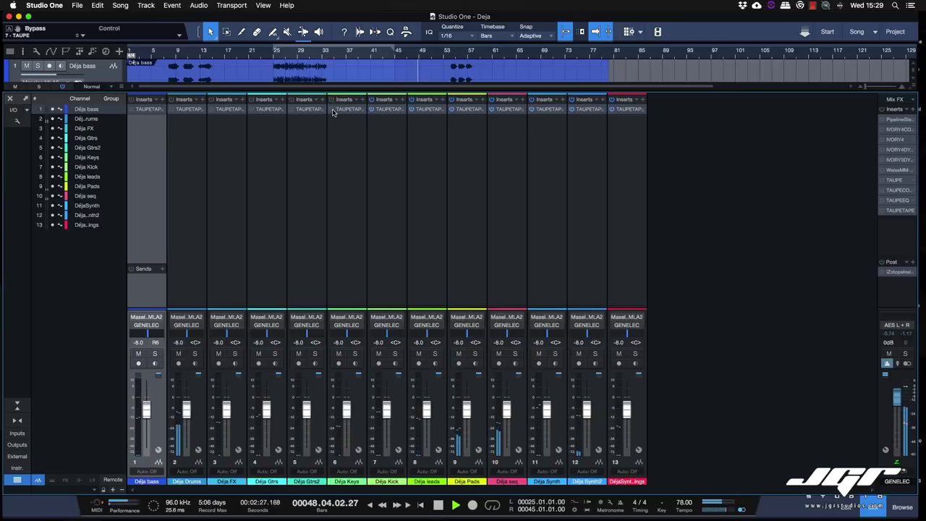
click(292, 108)
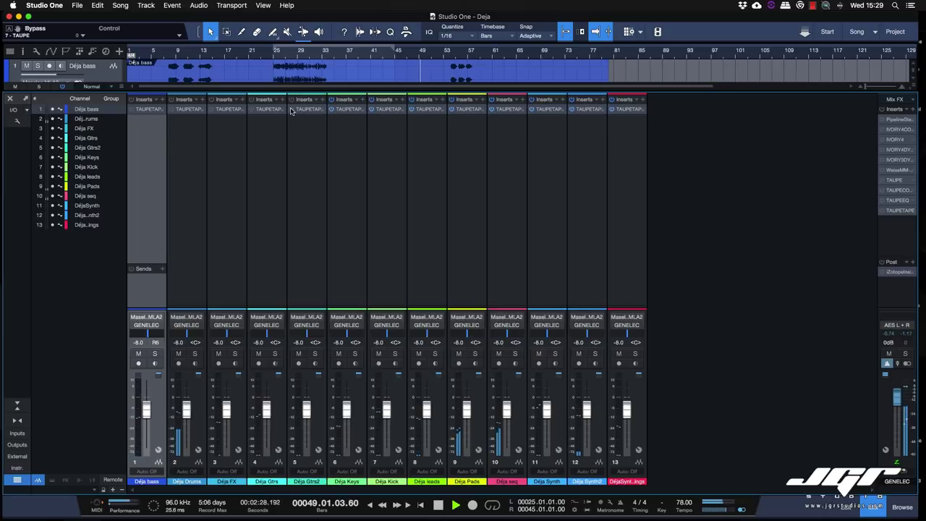
click(252, 108)
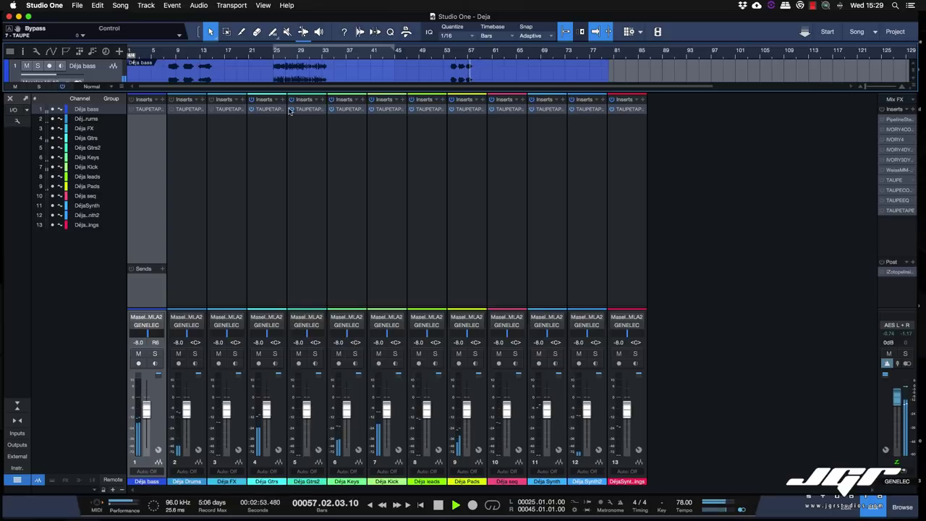
Open the TAUPETAPE insert of the Déja Kick channel and move its window over the middle of the mixer.
click(382, 111)
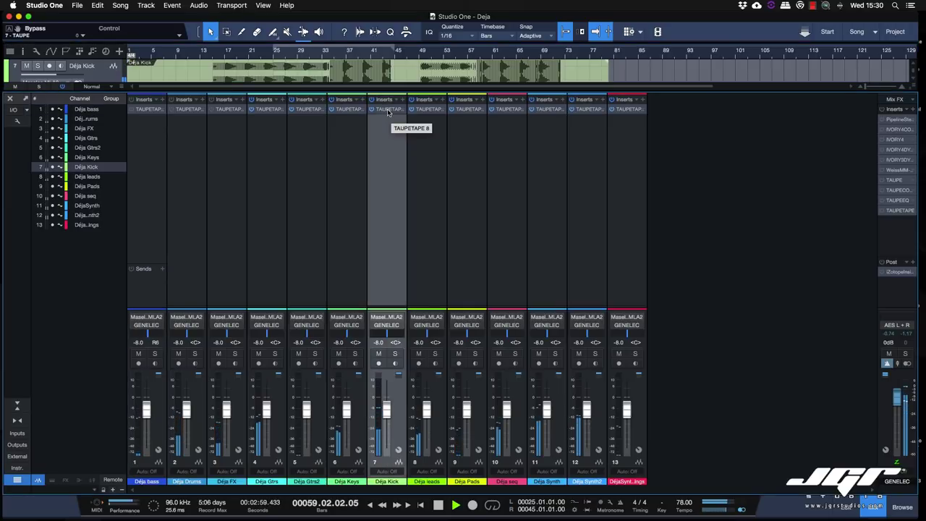
click(387, 111)
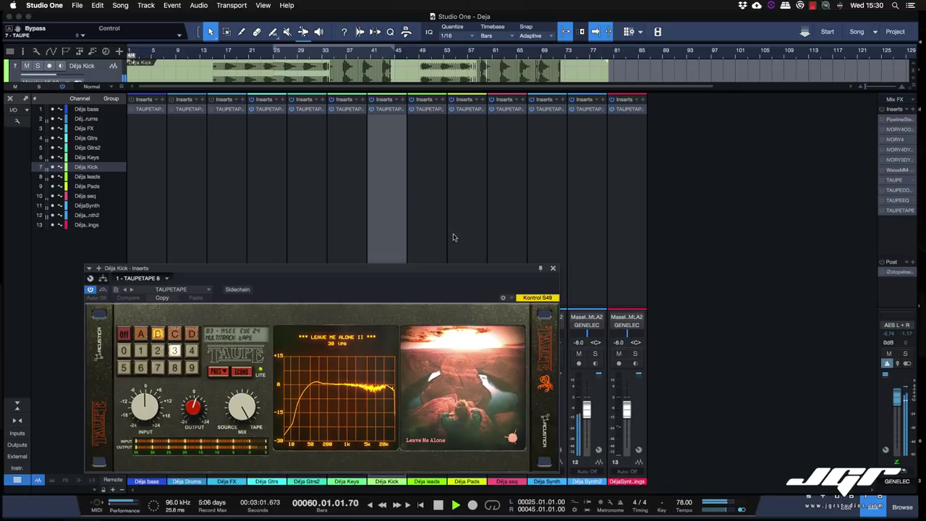
drag(464, 267, 524, 148)
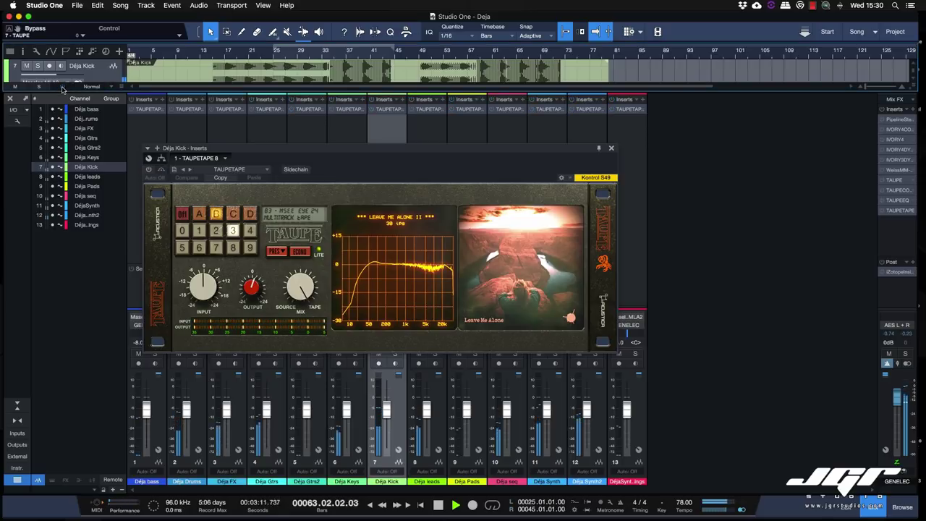
Toggle all track inserts off and on globally to compare the mix without and with per-channel tape emulation, and stop playback.
click(62, 88)
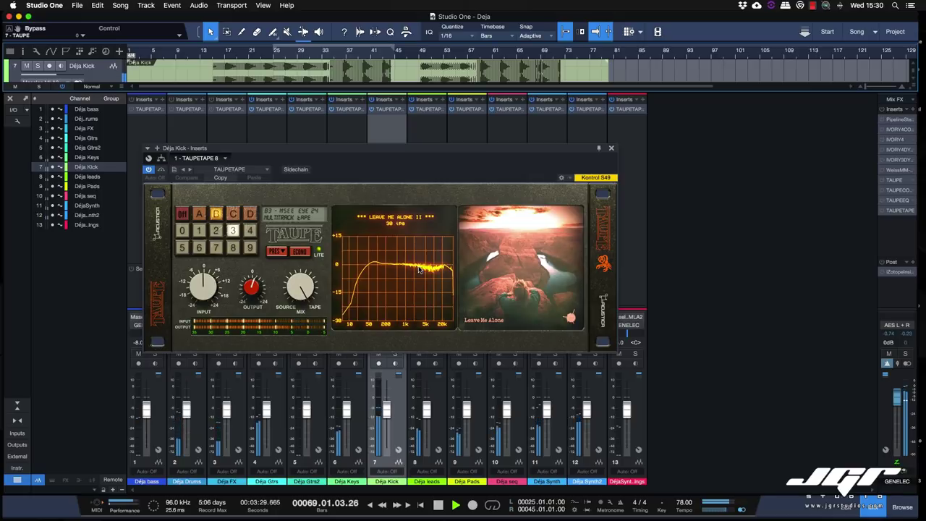
click(63, 87)
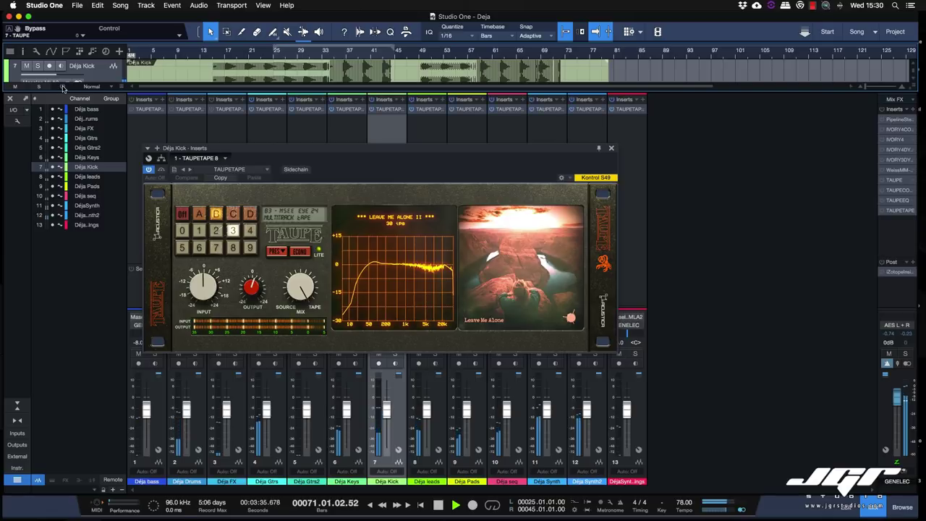
click(63, 87)
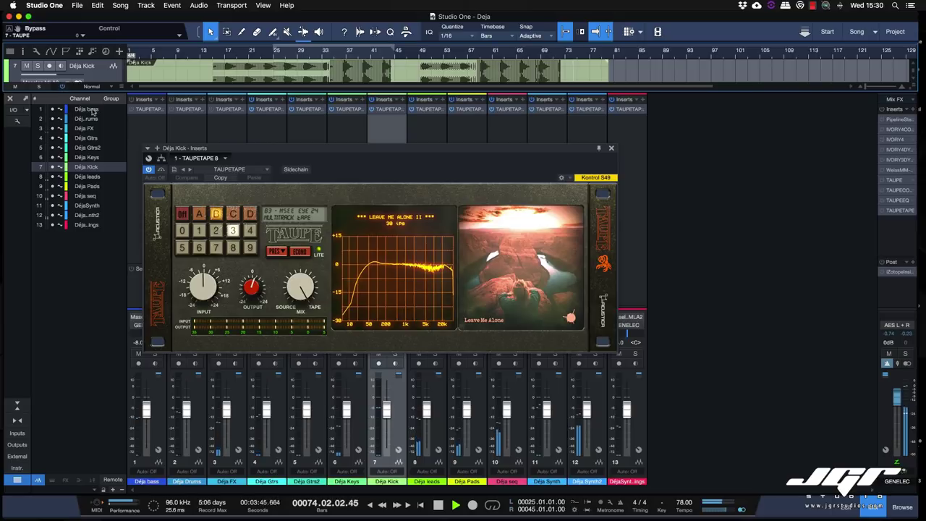
drag(291, 151, 355, 162)
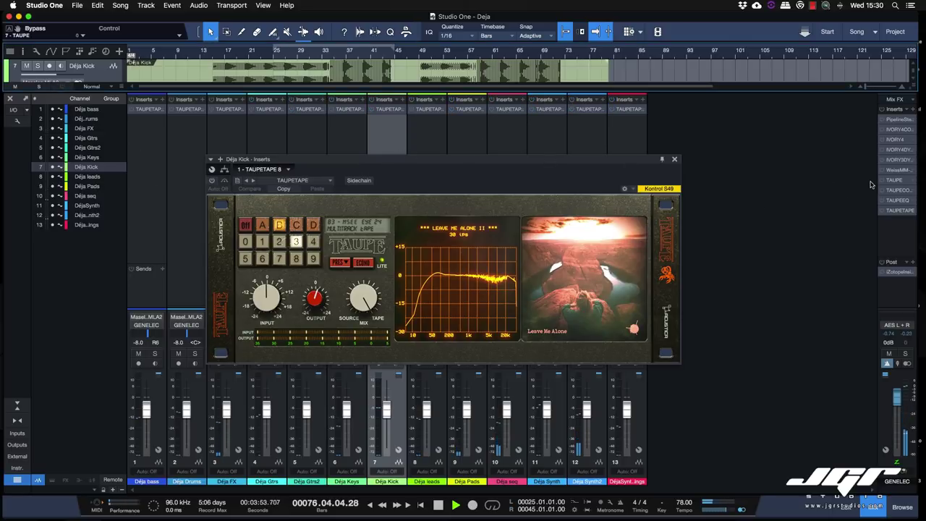
key(space)
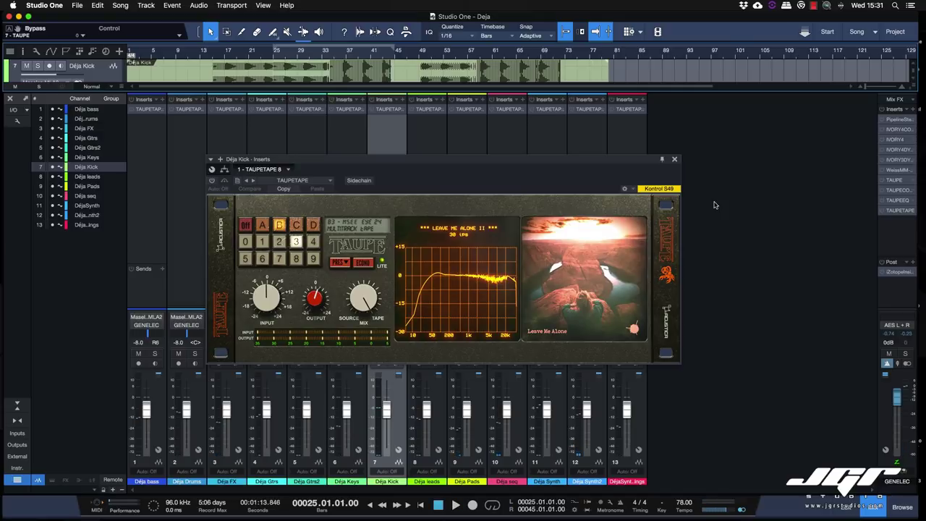